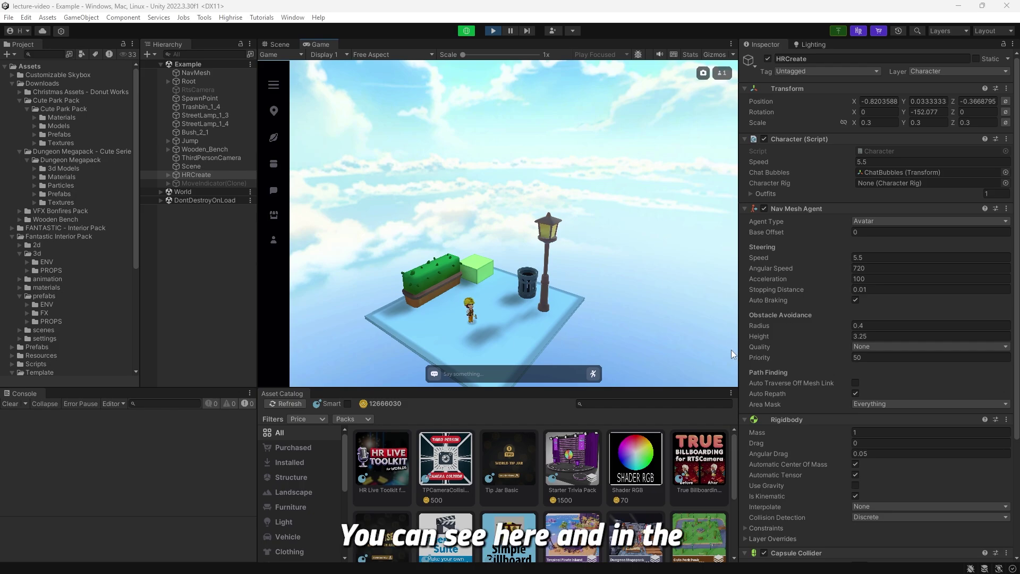
- Set the HRCreate avatar's scale to 1 on all three axes in play mode
click(469, 315)
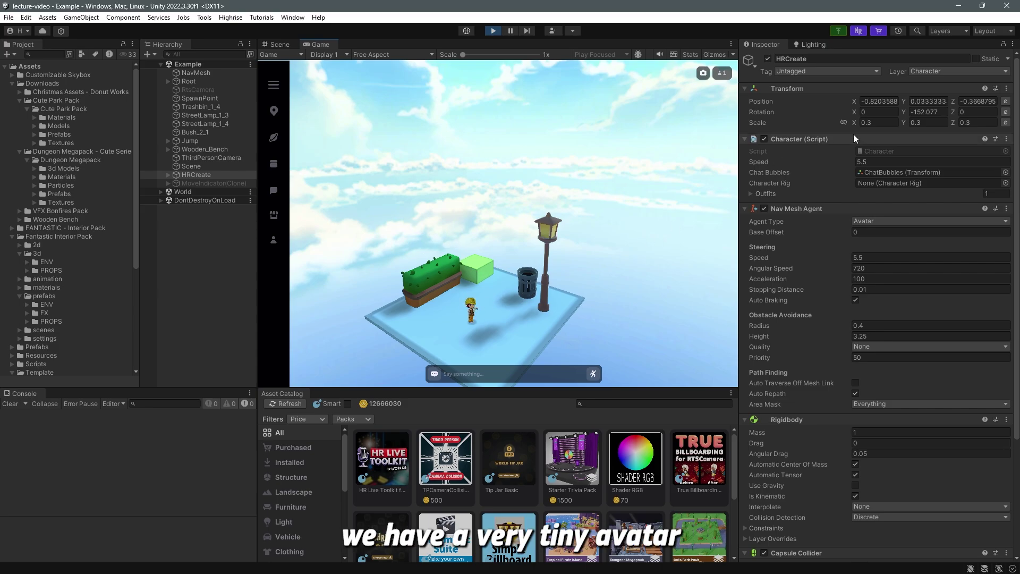
click(879, 123)
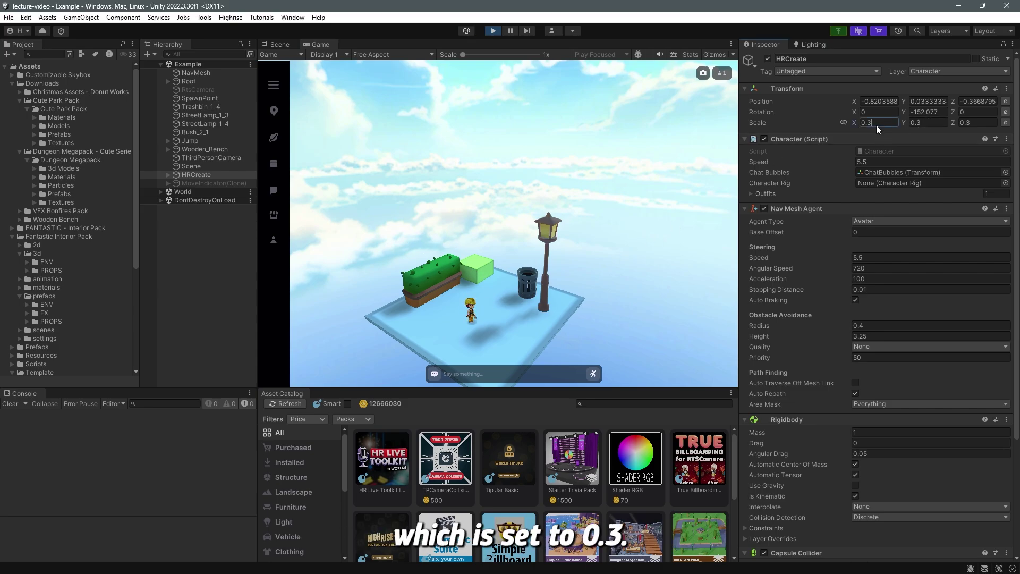
click(1005, 123)
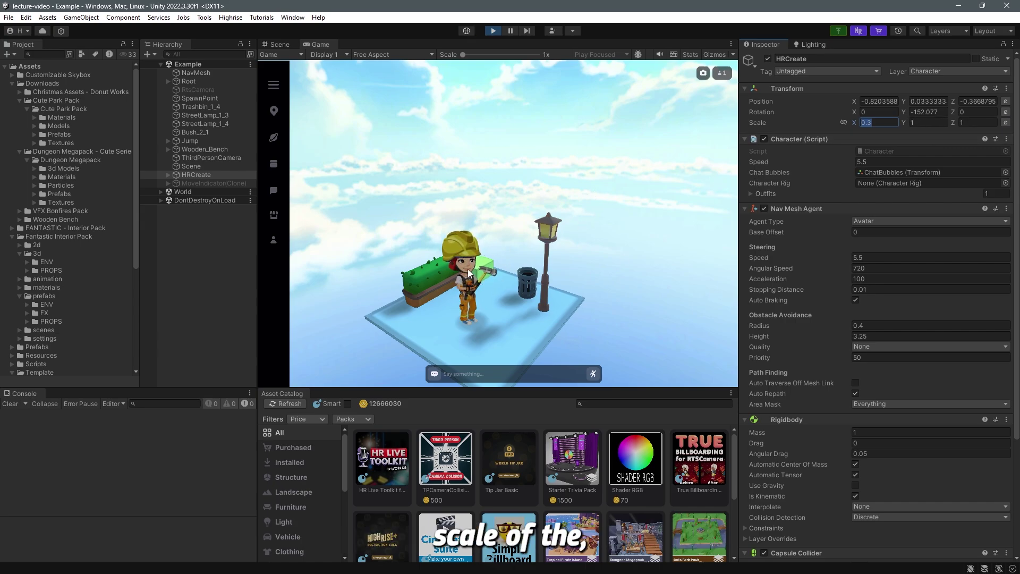
text(1)
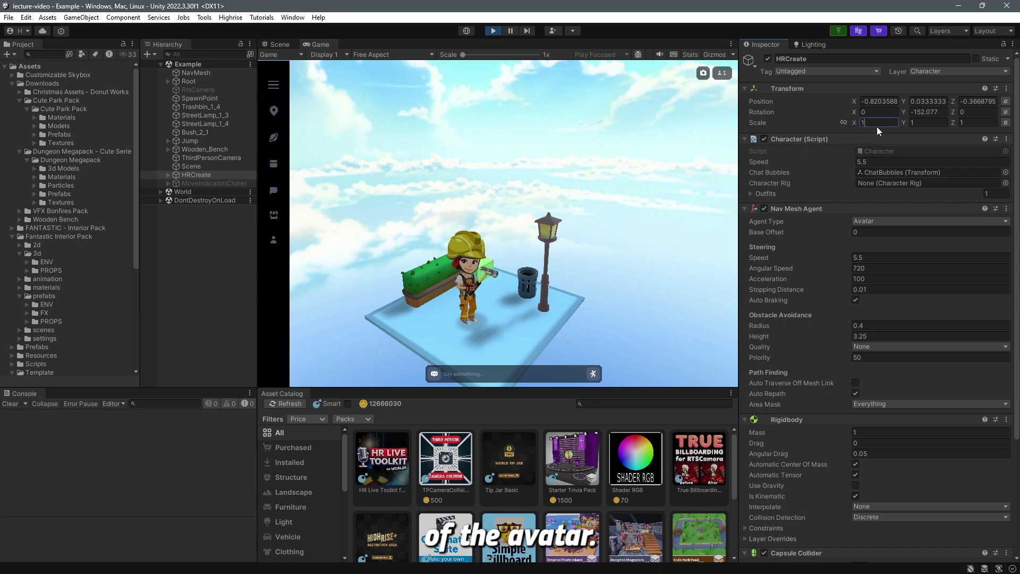
- Set the HRCreate avatar's scale to 0.2 on all three axes and walk it around the blue platform
text(.2)
key(Tab)
text(.2)
key(Tab)
text(.2)
click(489, 308)
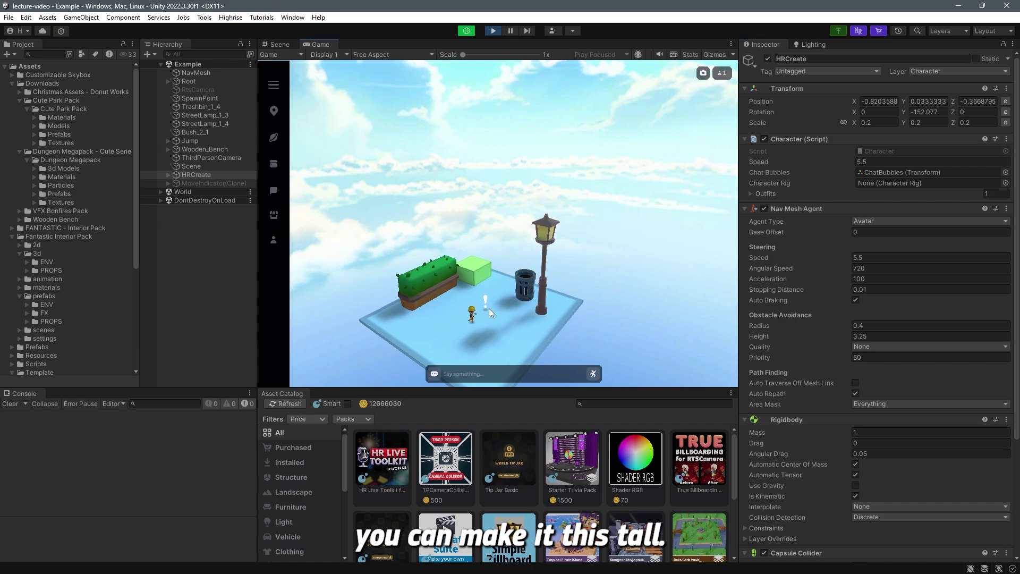
click(445, 342)
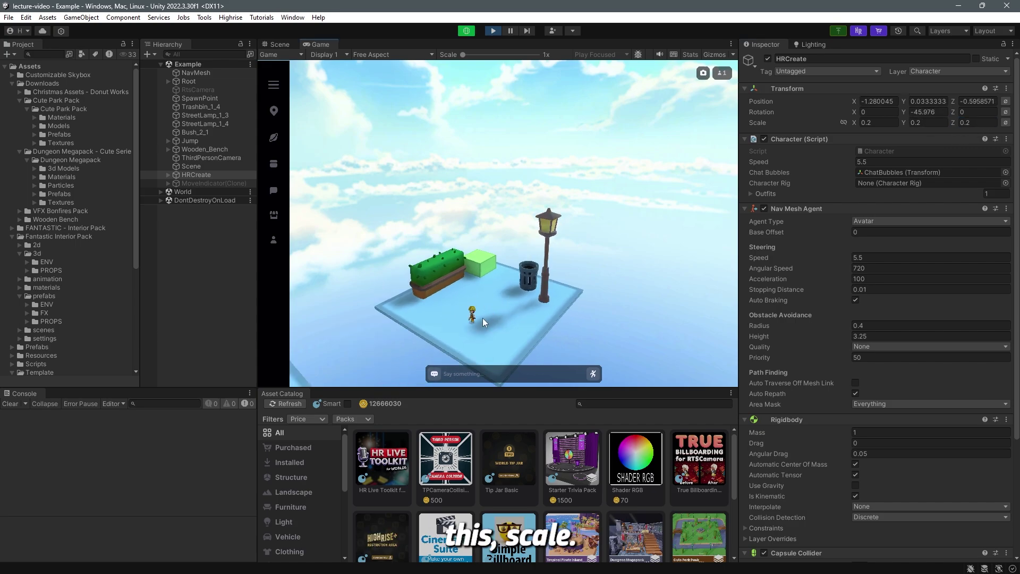
- Set the HRCreate avatar's scale to 1 on all axes and exit play mode
click(1006, 123)
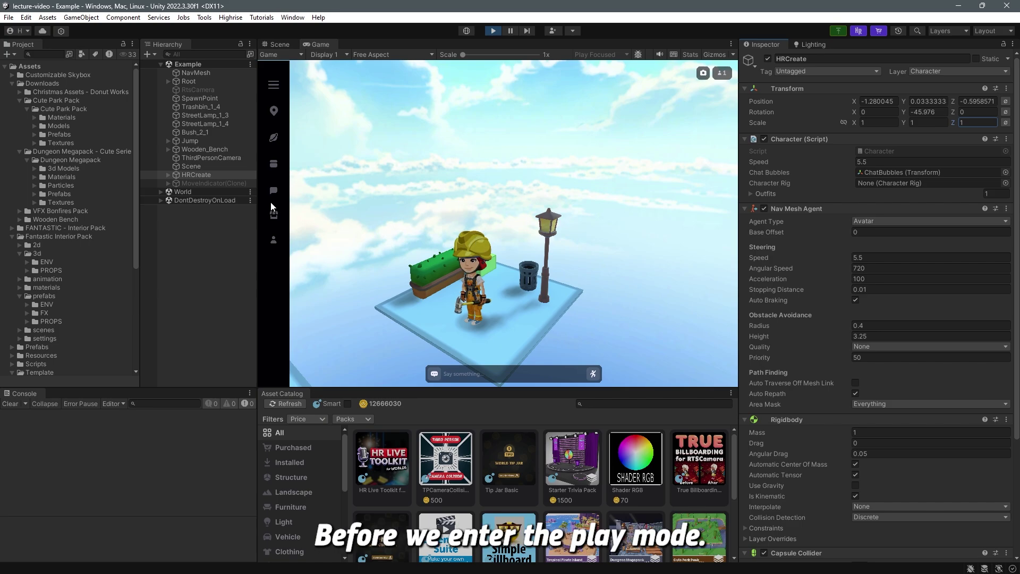
click(493, 32)
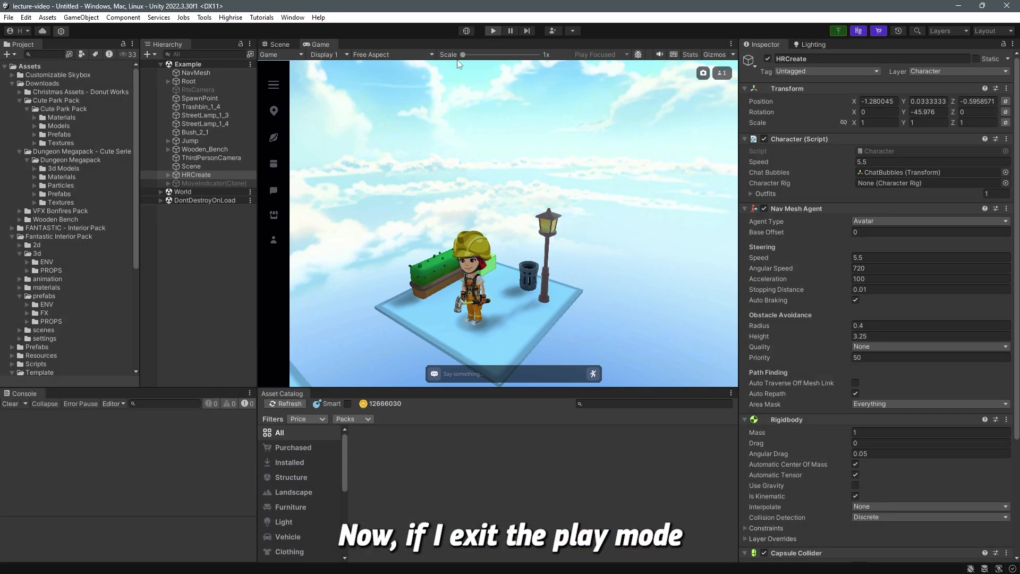
- Collapse the expanded asset folders and create a new folder named PrefabOverride in Assets
click(12, 83)
click(12, 100)
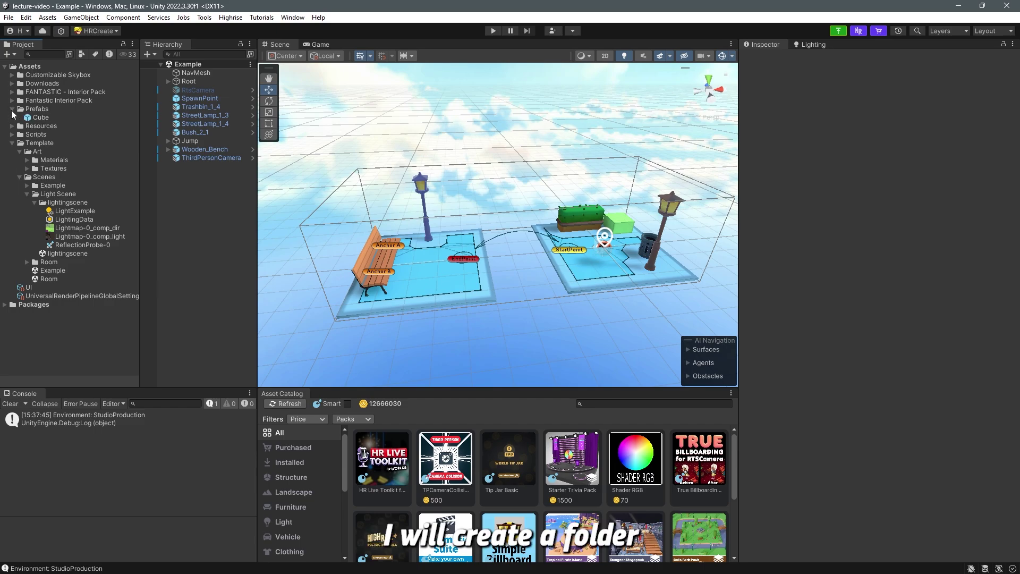
right_click(39, 68)
mouse_move(64, 71)
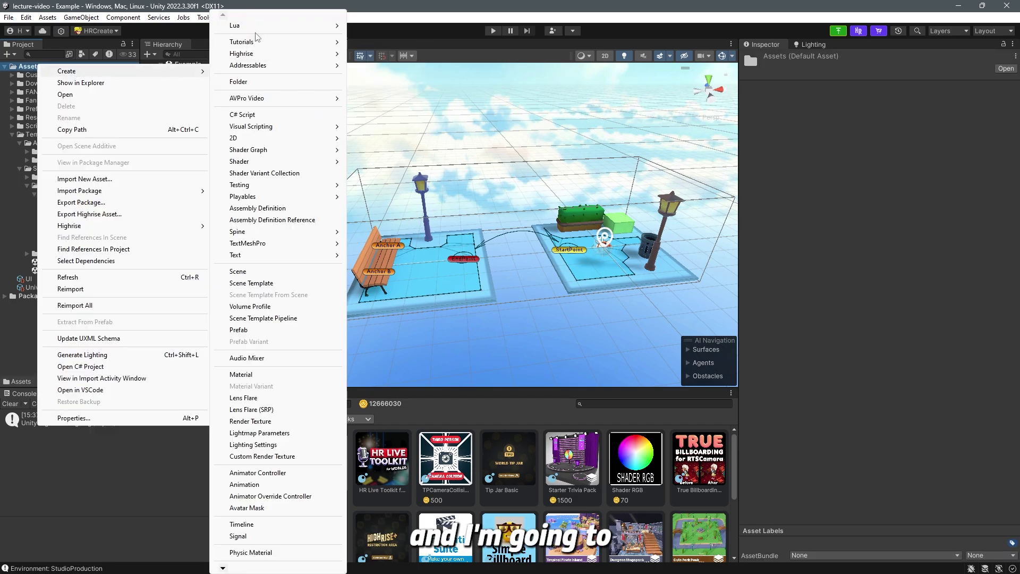
click(260, 83)
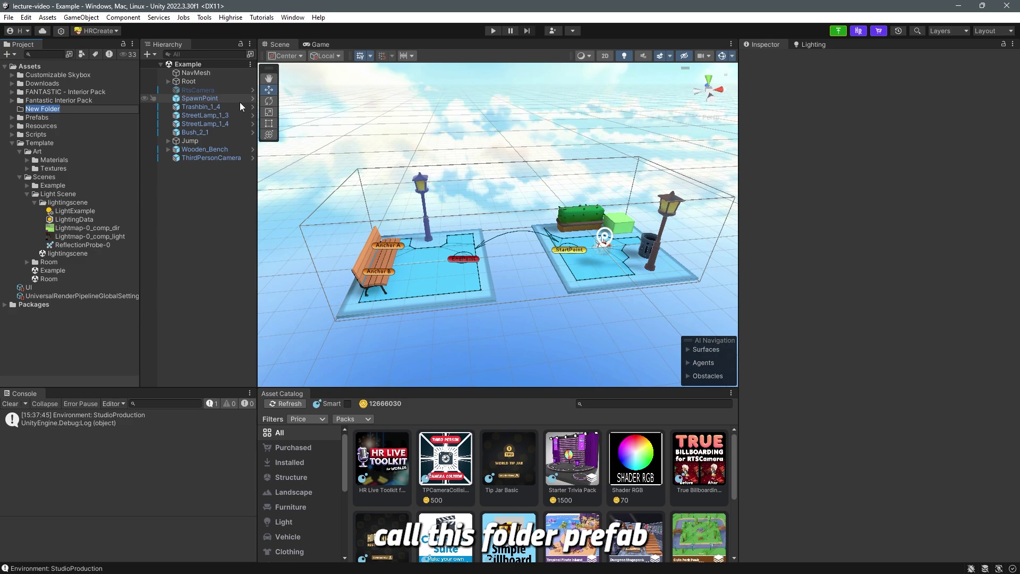
text(Prefab)
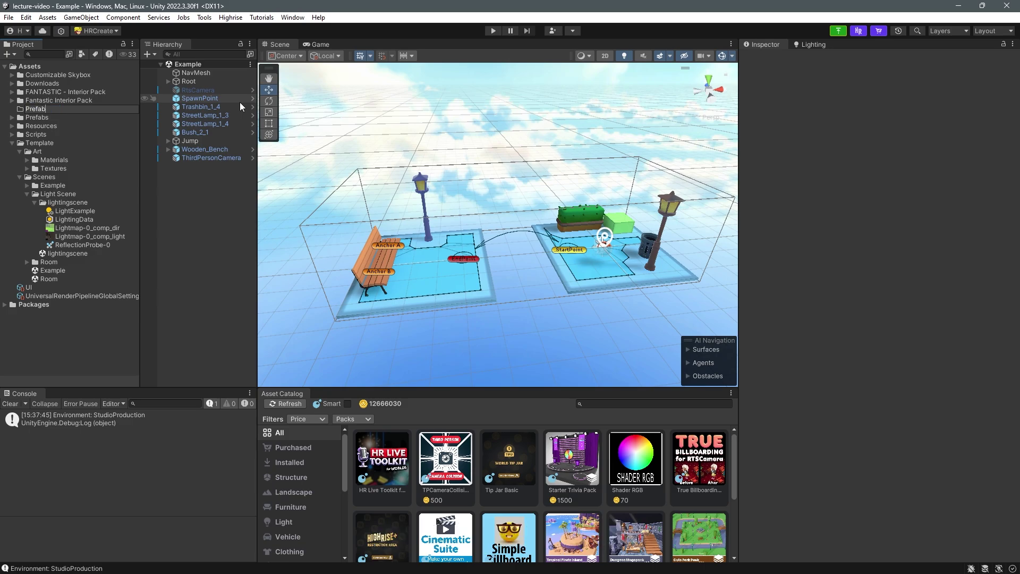
text(Override)
key(Return)
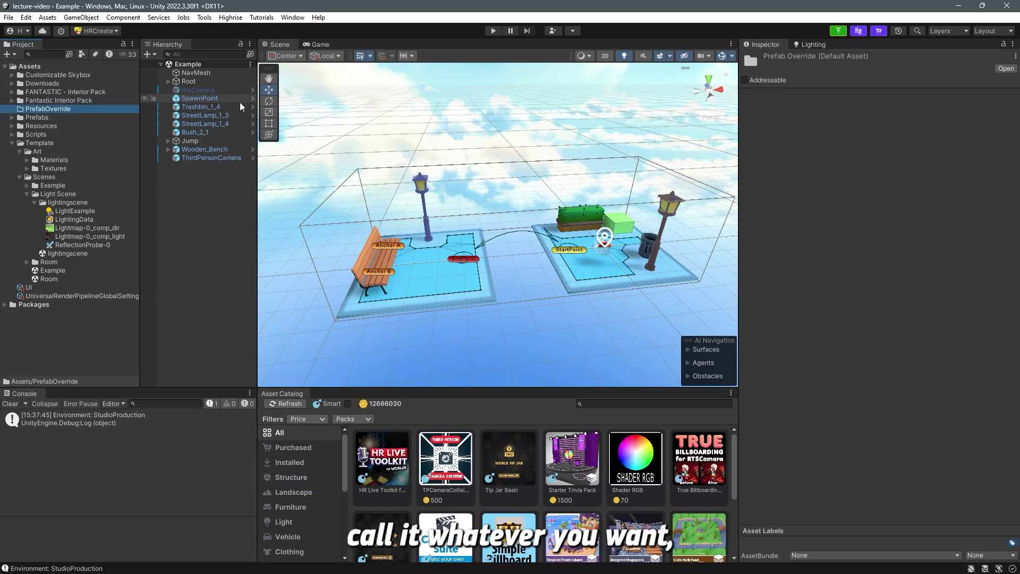
- Create a Highrise Scene Variant in the PrefabOverride folder, keeping its default name, and show its components
right_click(72, 112)
click(100, 116)
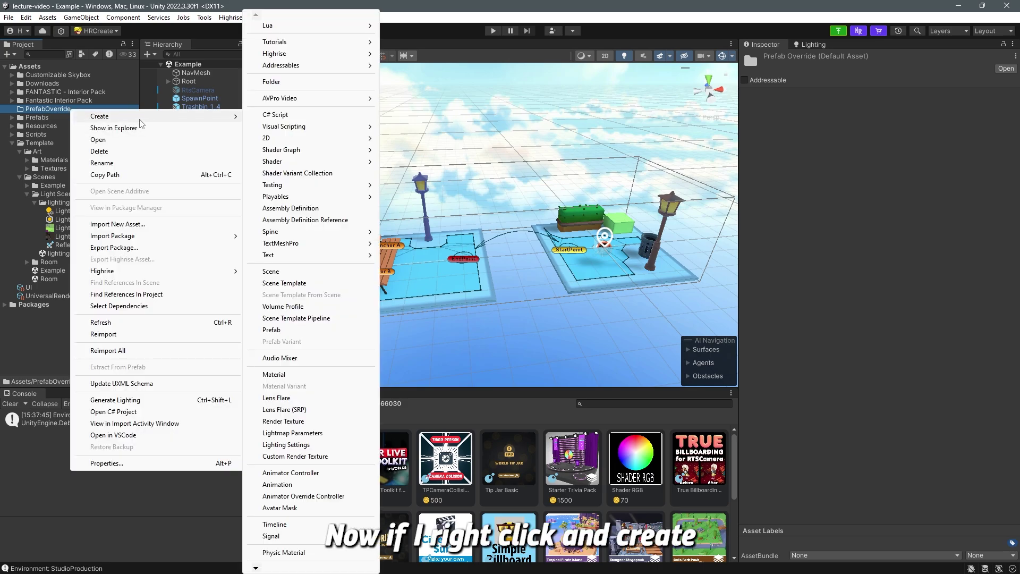
mouse_move(340, 100)
mouse_move(366, 53)
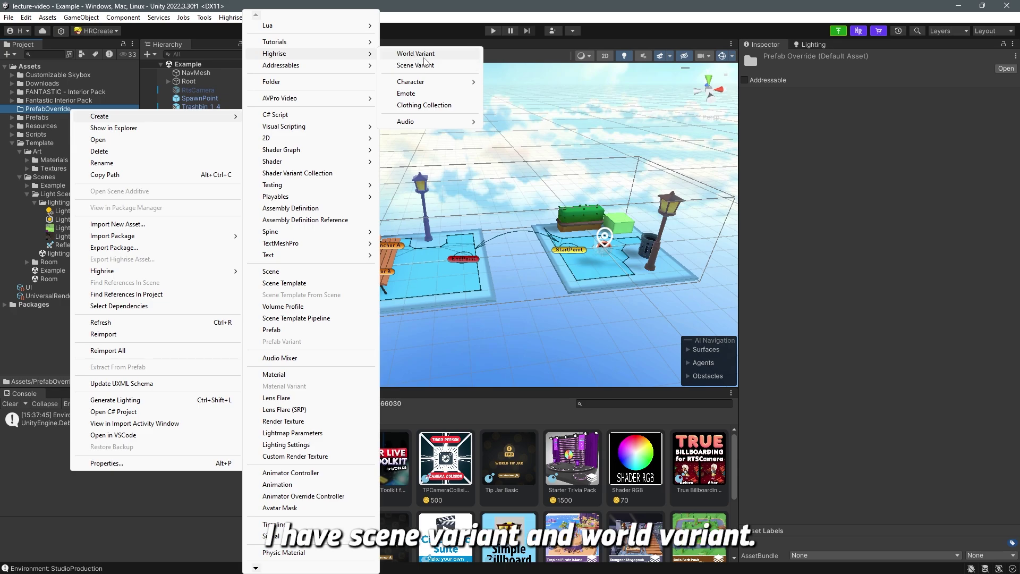
click(434, 68)
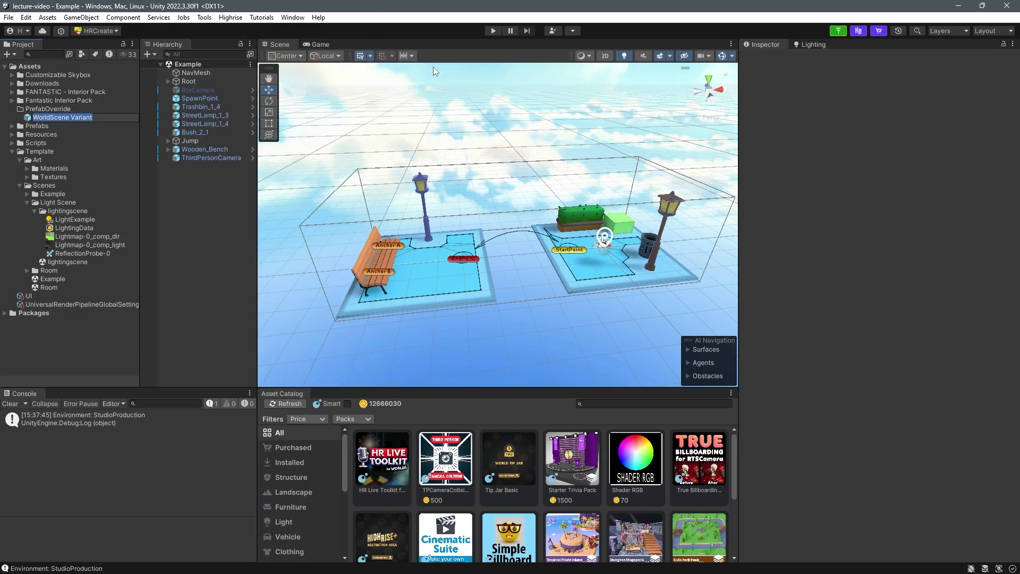
click(91, 122)
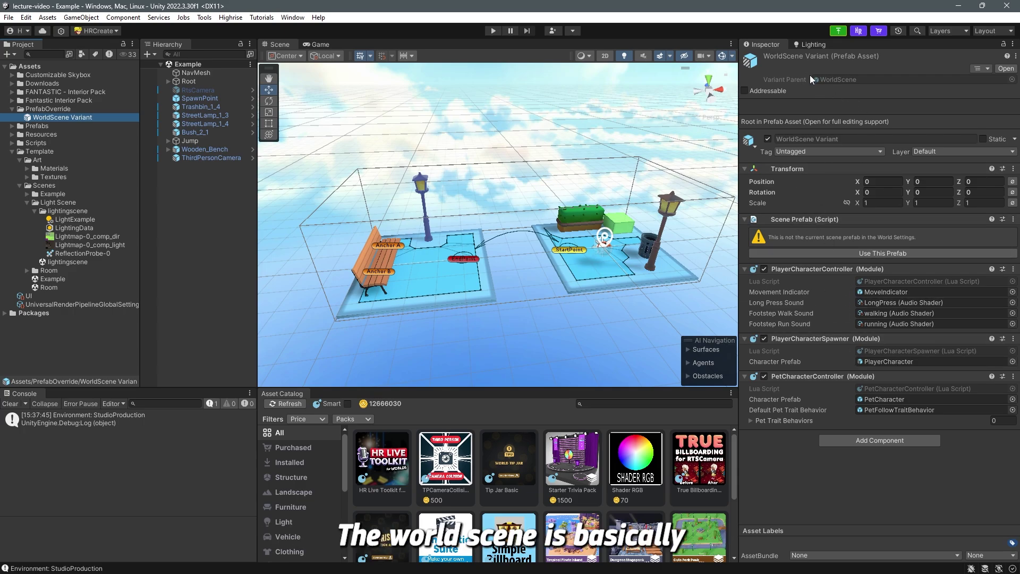
- Open the Highrise World Settings, locate the assigned scene prefab inside the package, and inspect its components
click(230, 17)
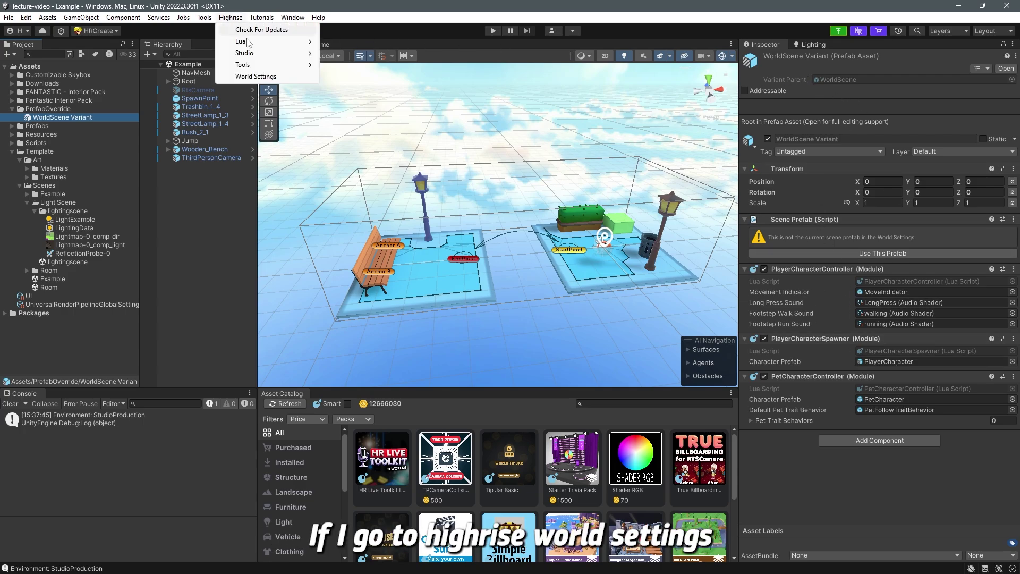
click(247, 76)
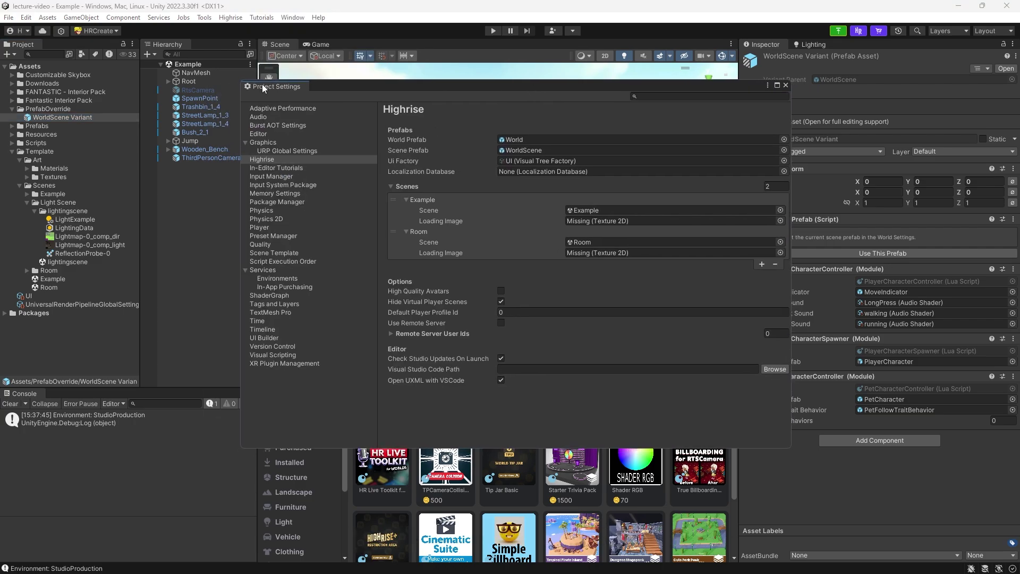
drag(240, 83, 317, 64)
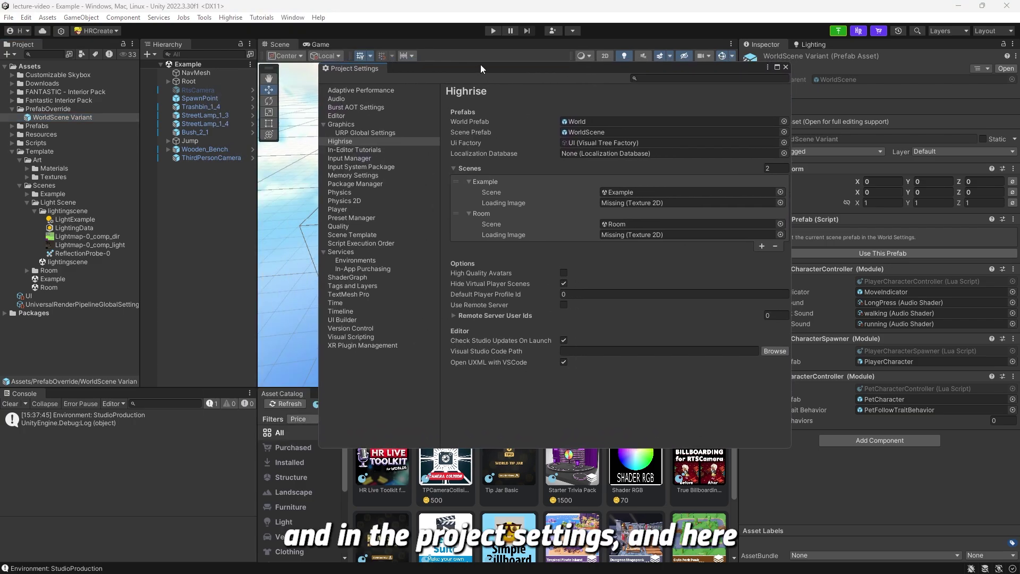
drag(564, 74, 494, 77)
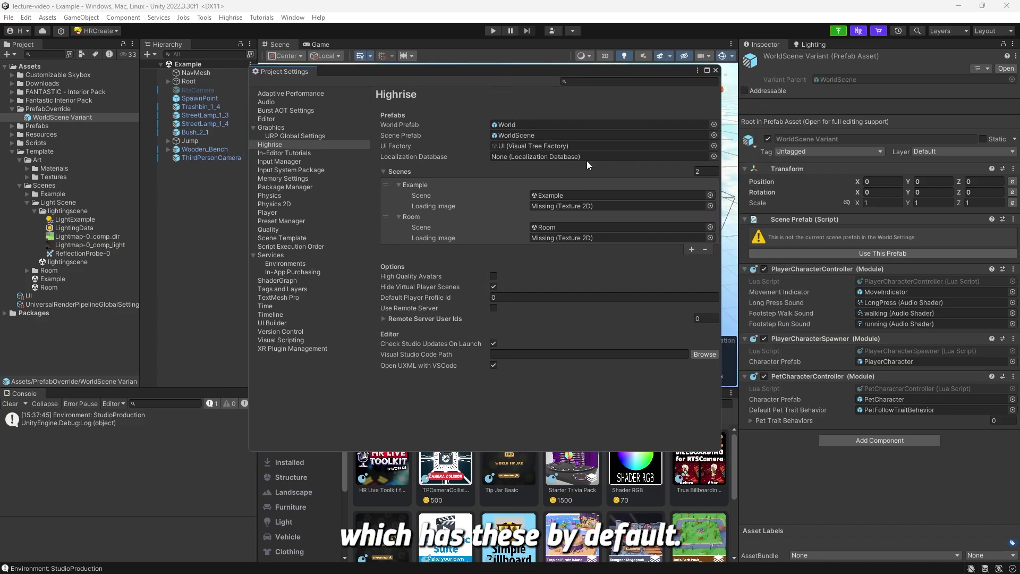
click(522, 137)
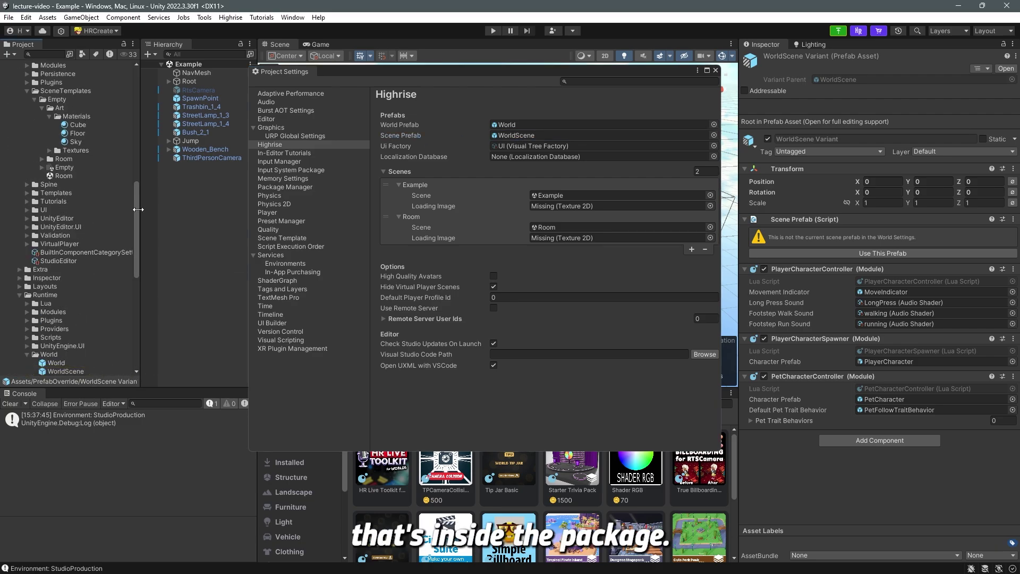
click(67, 371)
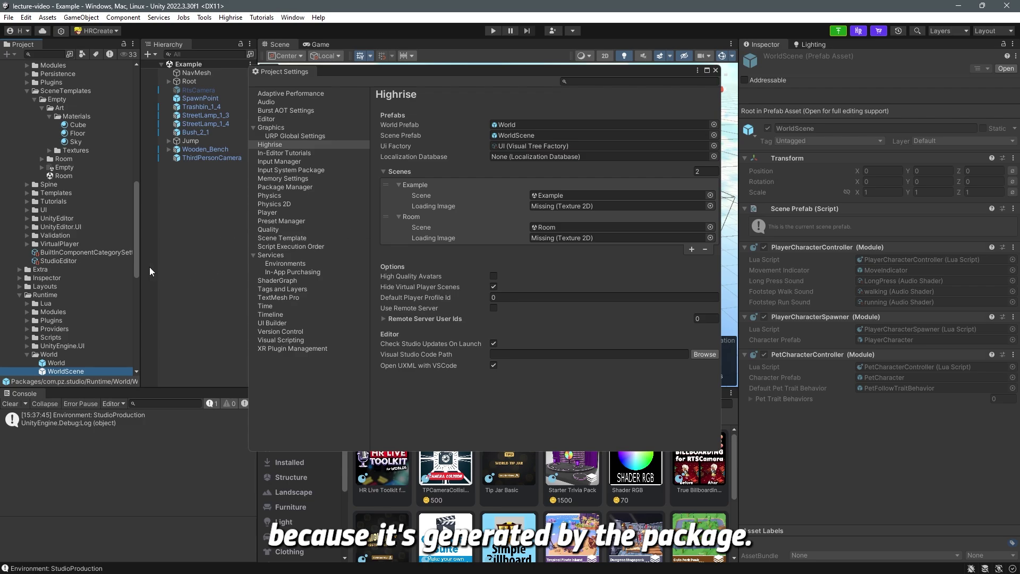
- Assign the WorldScene Variant from PrefabOverride as the current scene prefab
drag(141, 202, 139, 91)
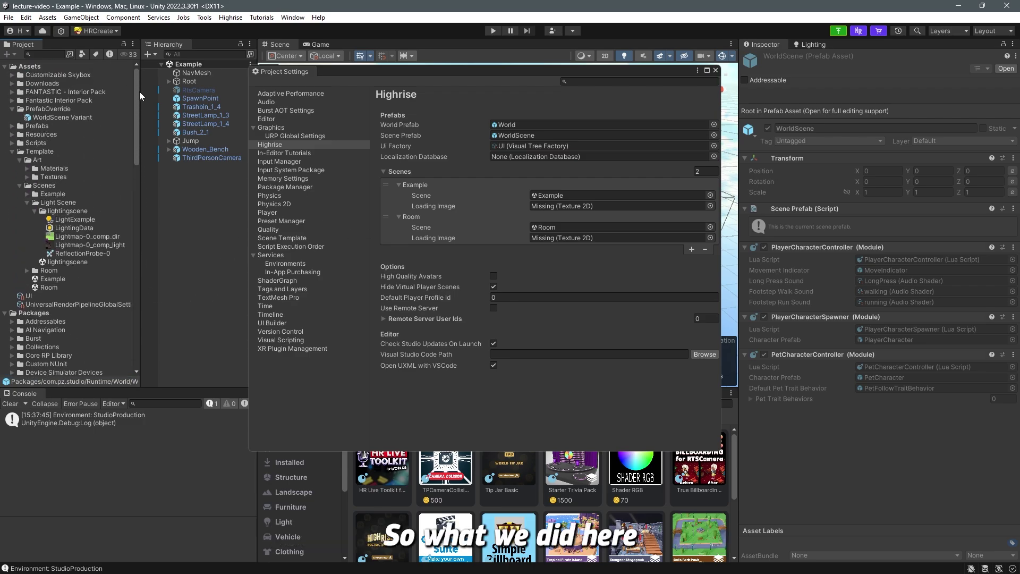
click(49, 117)
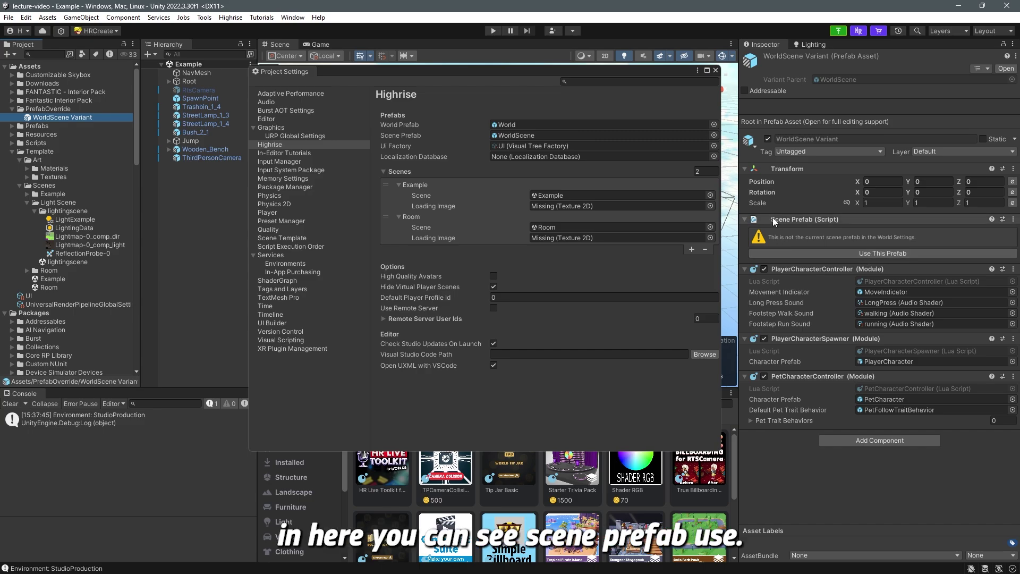
click(826, 253)
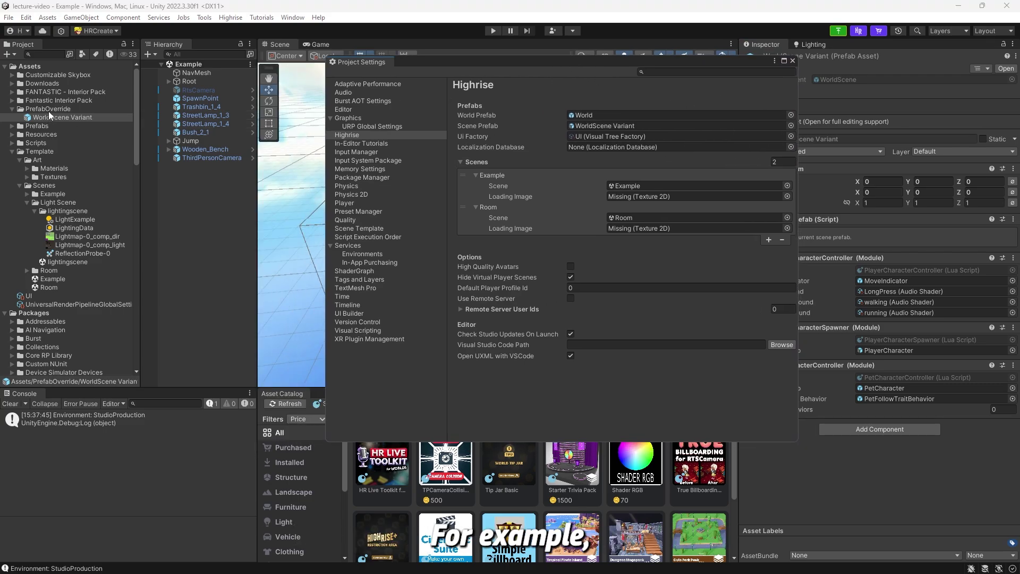
- Create a Highrise World Variant in the PrefabOverride folder, keeping its default name
right_click(48, 109)
mouse_move(67, 116)
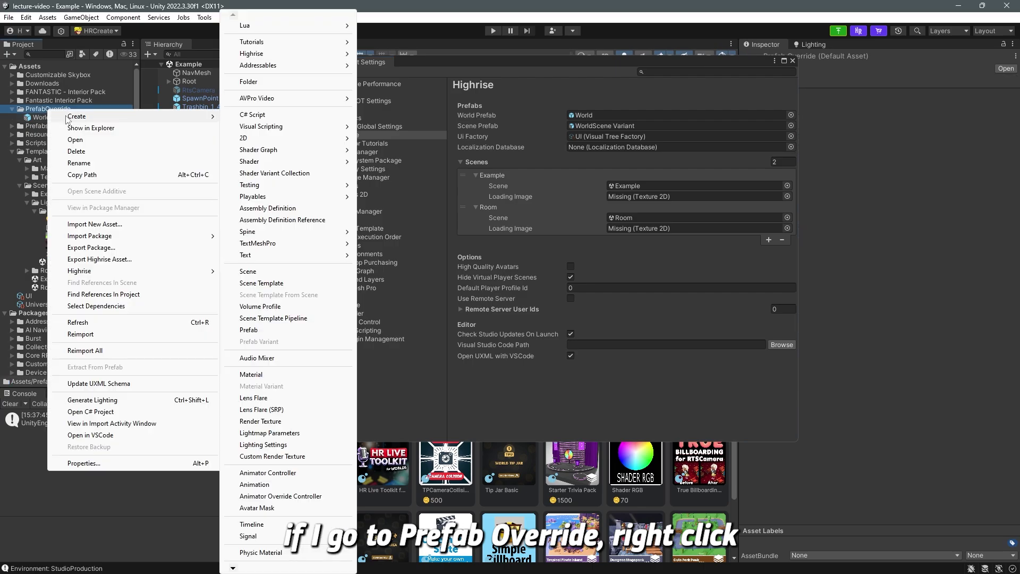
mouse_move(292, 55)
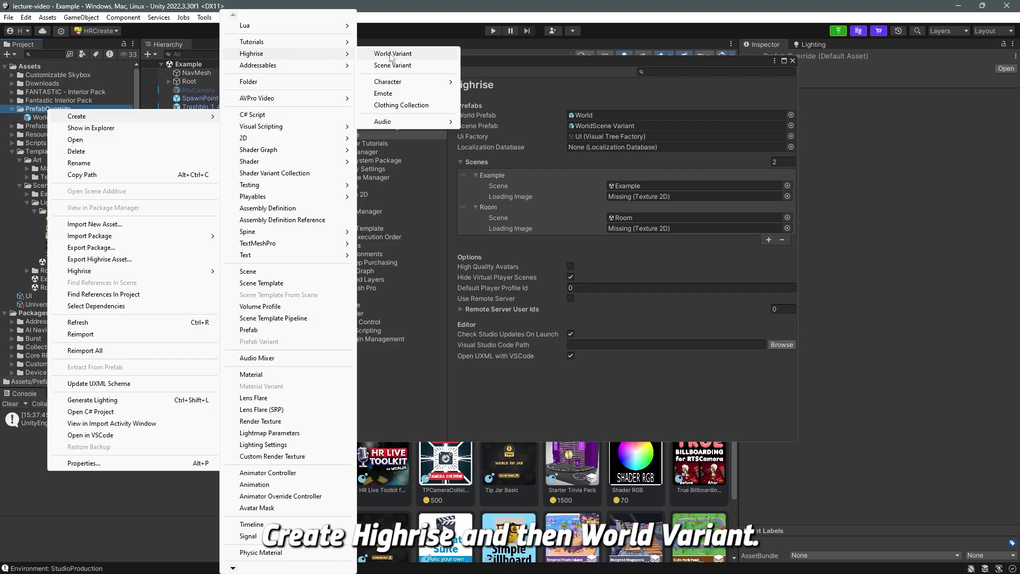
click(392, 55)
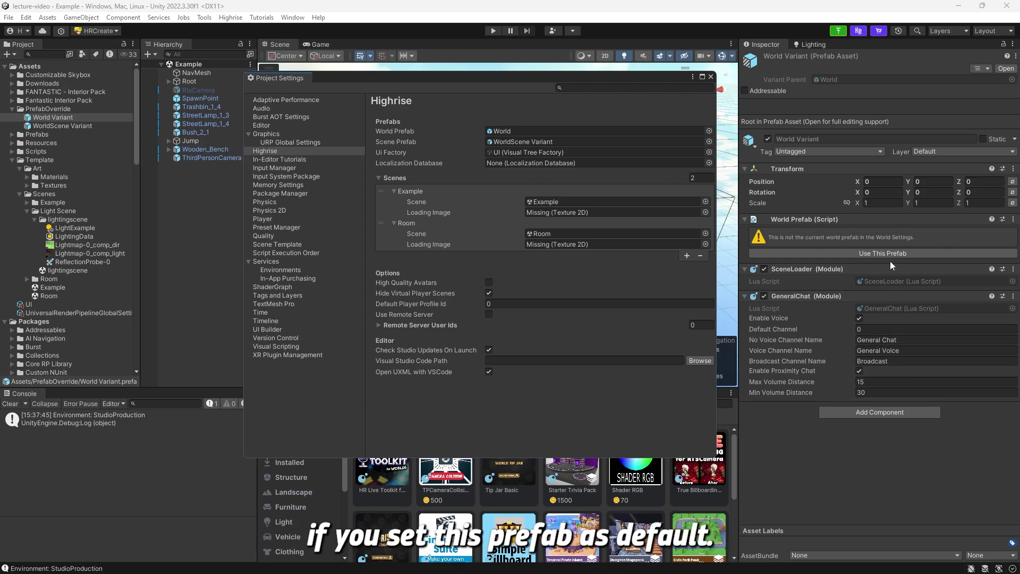
- Assign the World Variant as the current world prefab and close the project settings
click(883, 254)
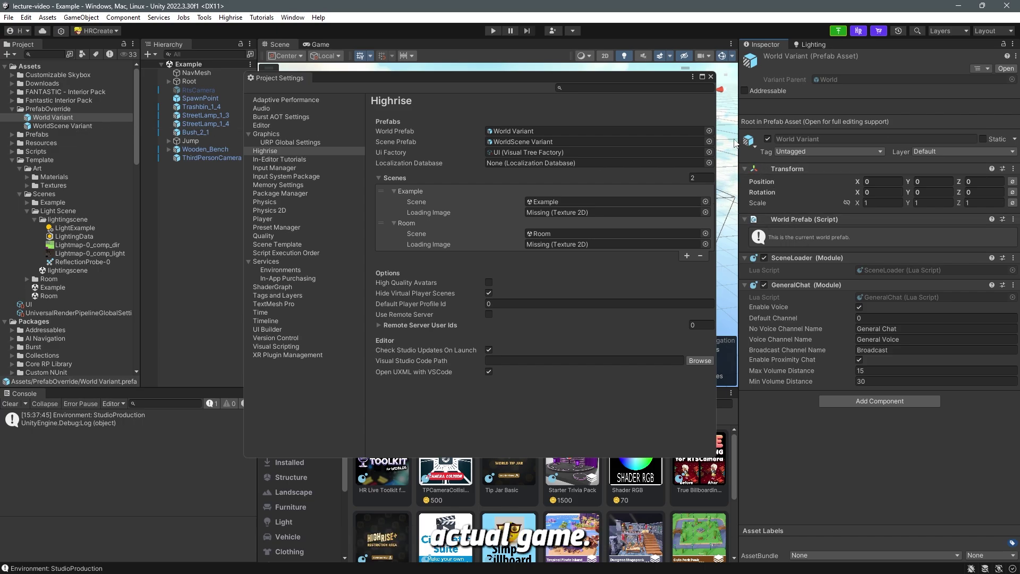
drag(548, 77, 560, 76)
click(722, 76)
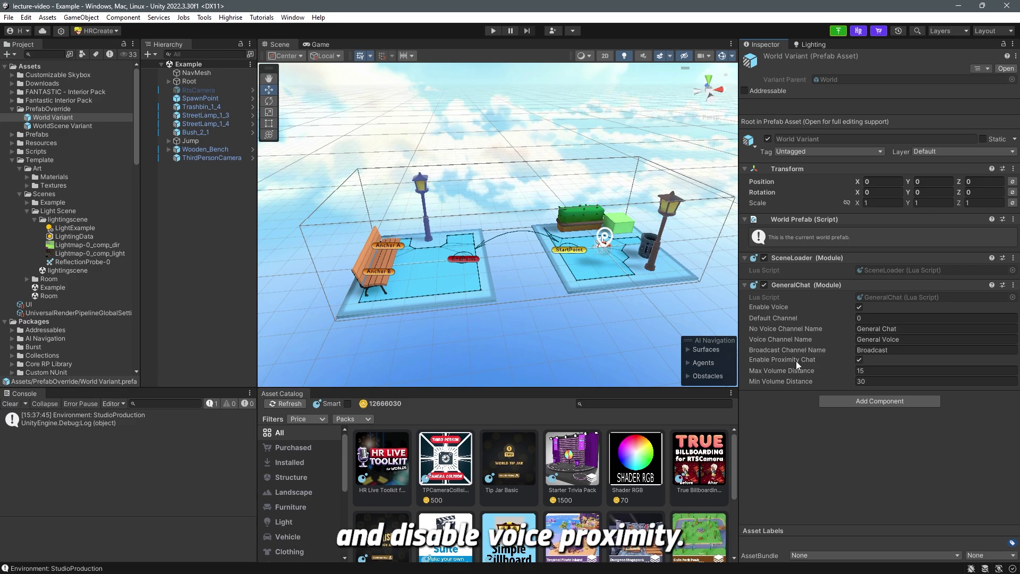
- Try the World Variant's GeneralChat default channel at 2 and 1, ending with it set to 0
click(861, 317)
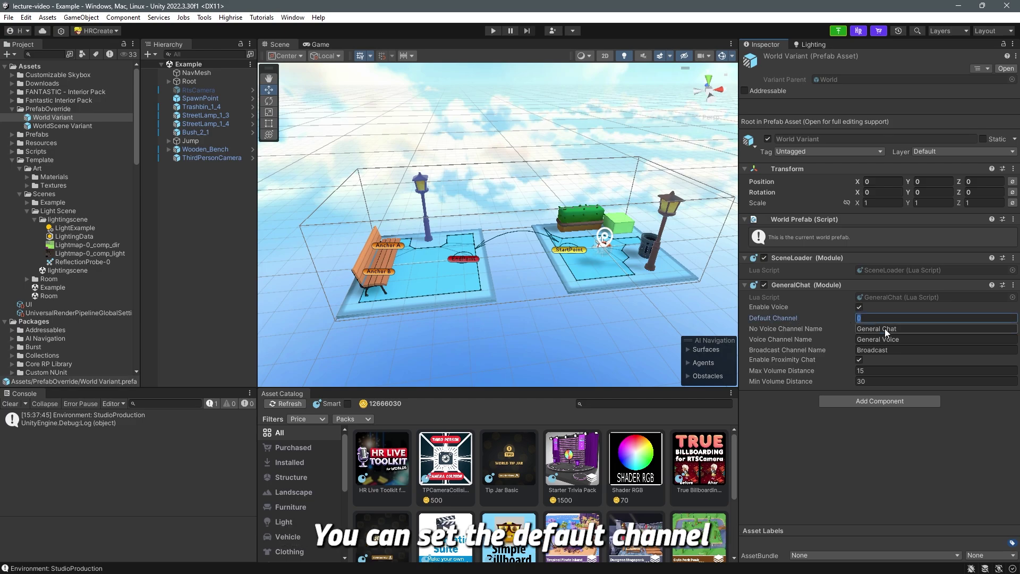
text(2)
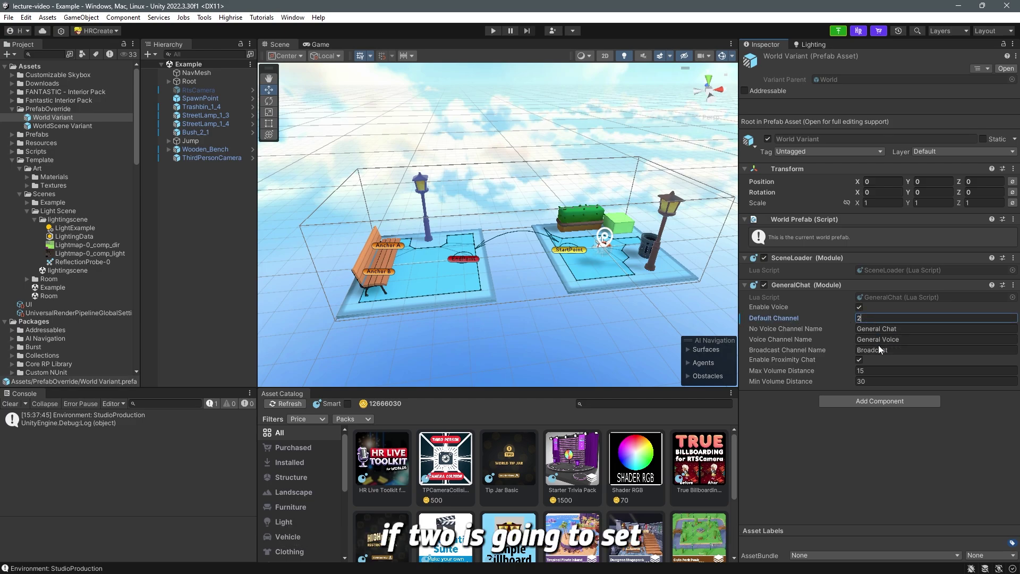
click(850, 321)
text(1)
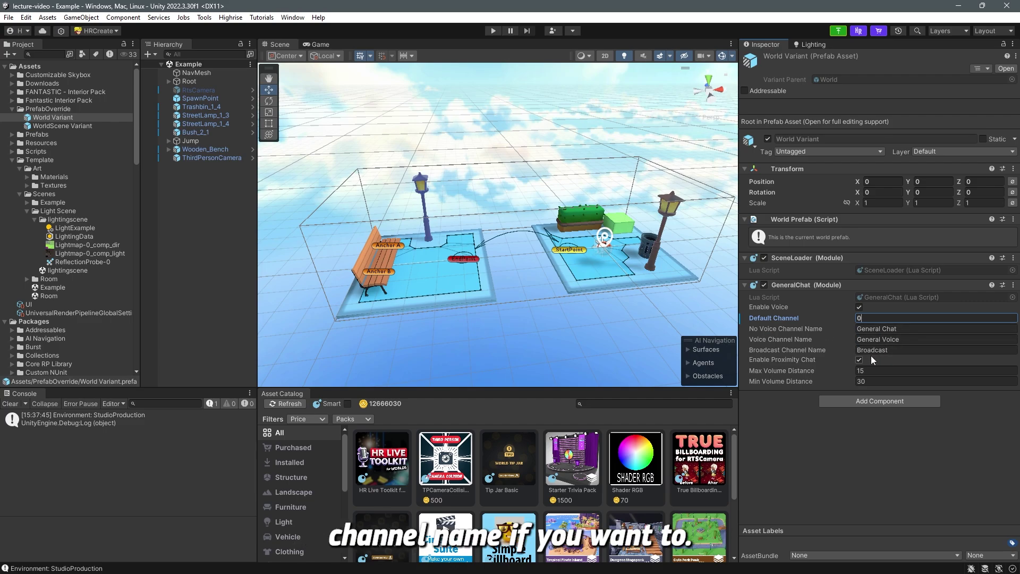
- Clear the logged messages from the console
click(10, 403)
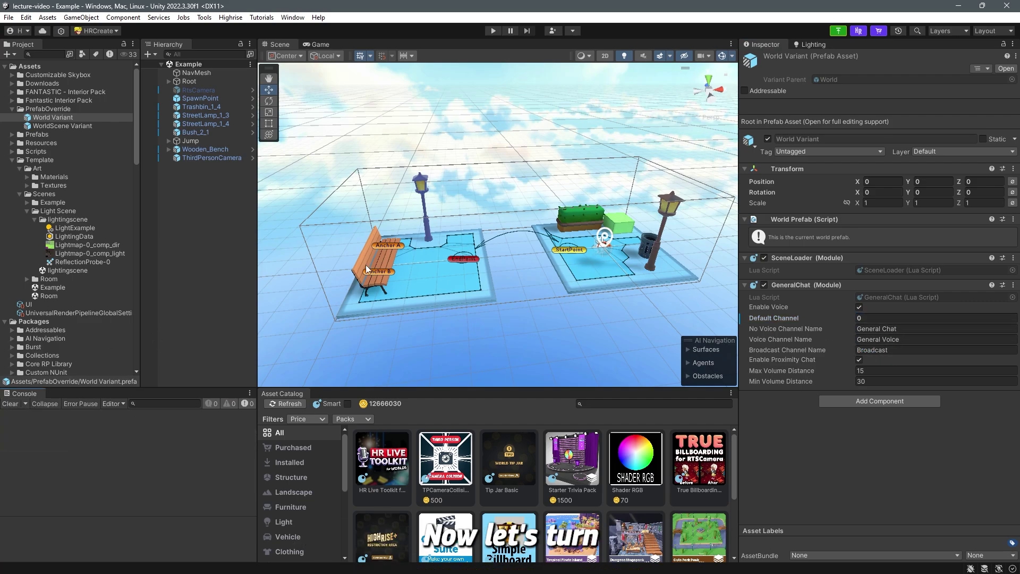
- Locate the PlayerCharacter prefab referenced by the WorldScene Variant's PlayerCharacterSpawner and inspect it along with its parent, HumanoidCharacter
click(63, 127)
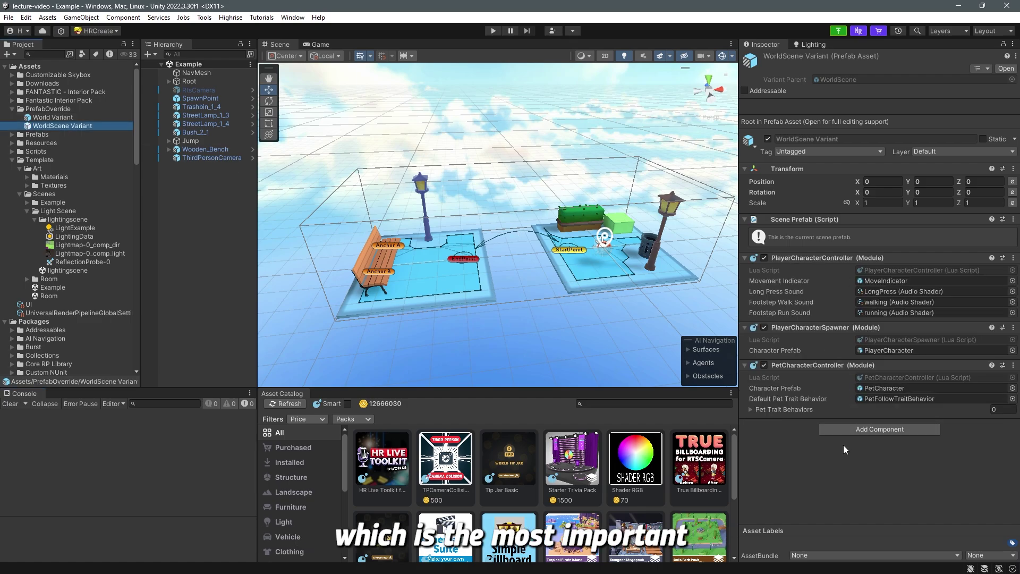
click(889, 351)
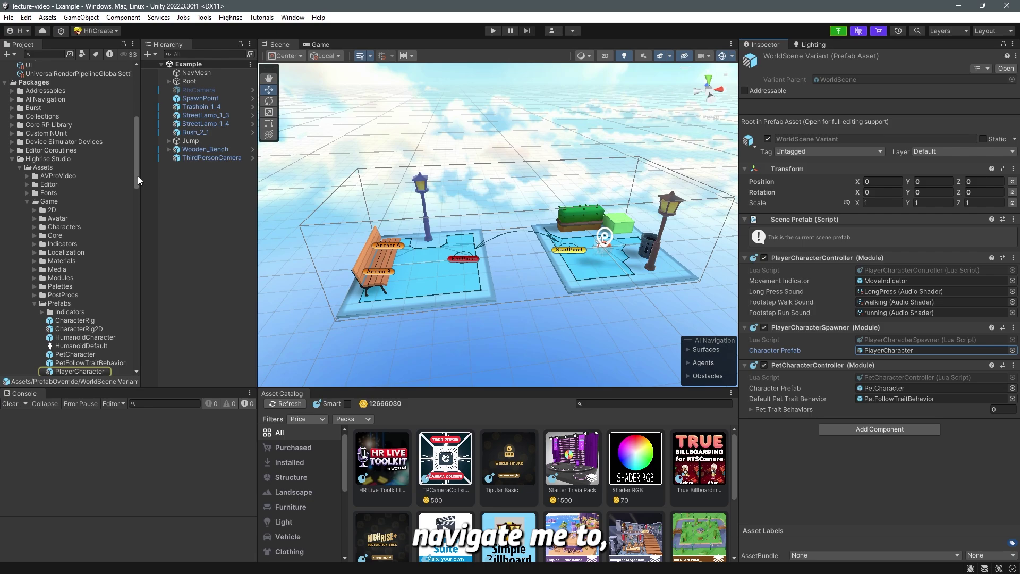
drag(139, 177, 135, 191)
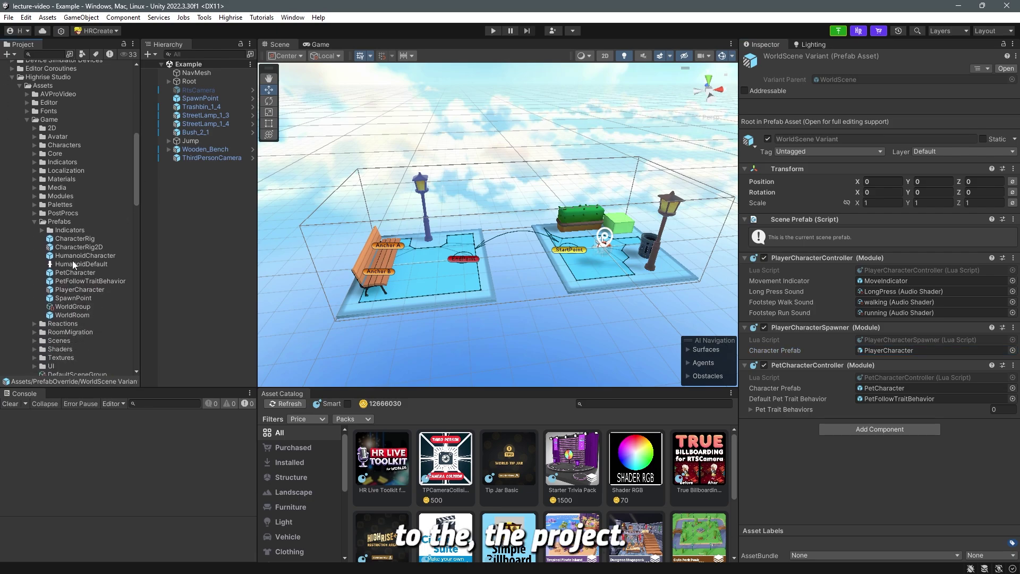
click(84, 291)
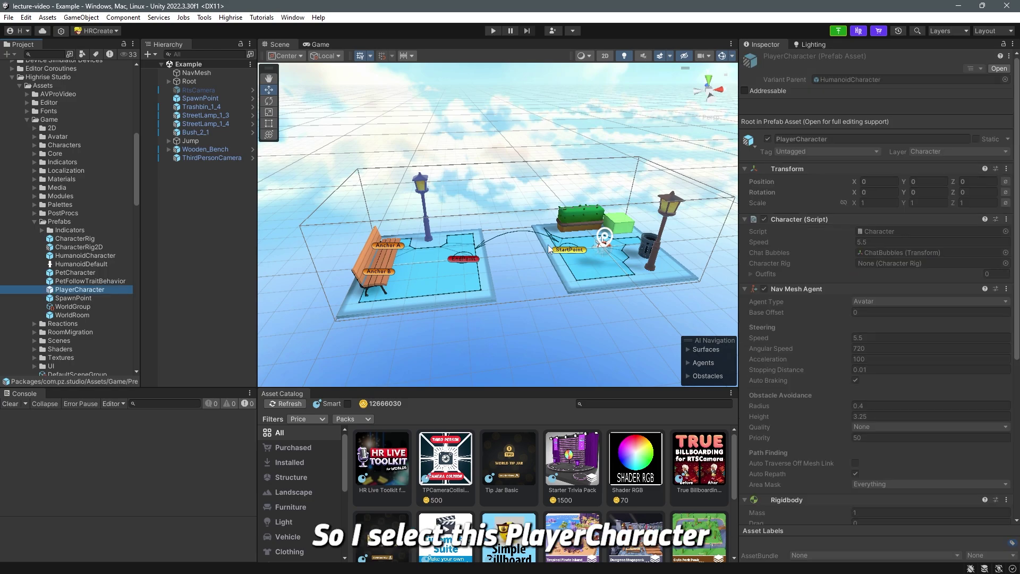
mouse_move(1015, 218)
mouse_down()
mouse_move(1015, 378)
mouse_move(1015, 219)
mouse_up()
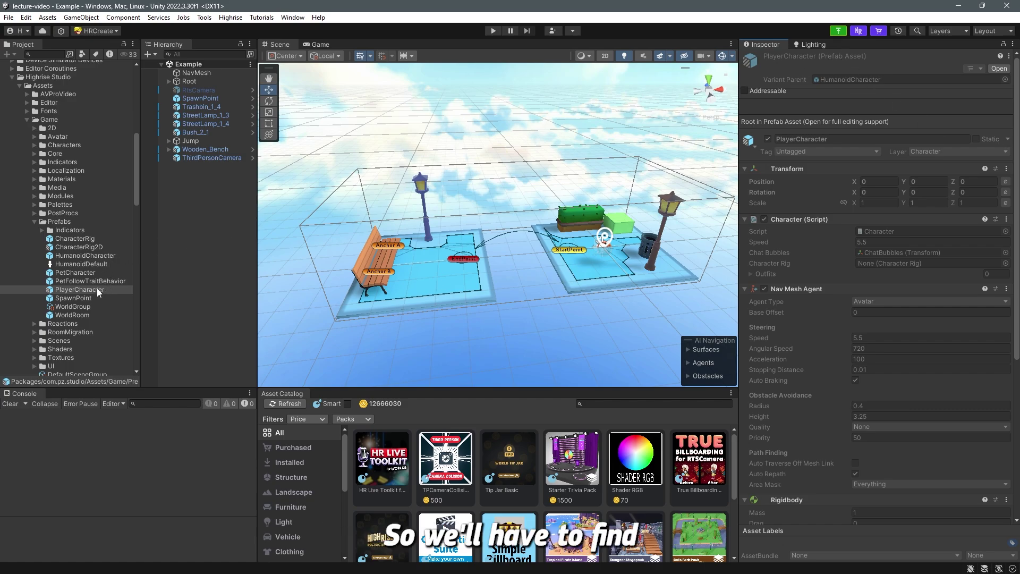
click(91, 255)
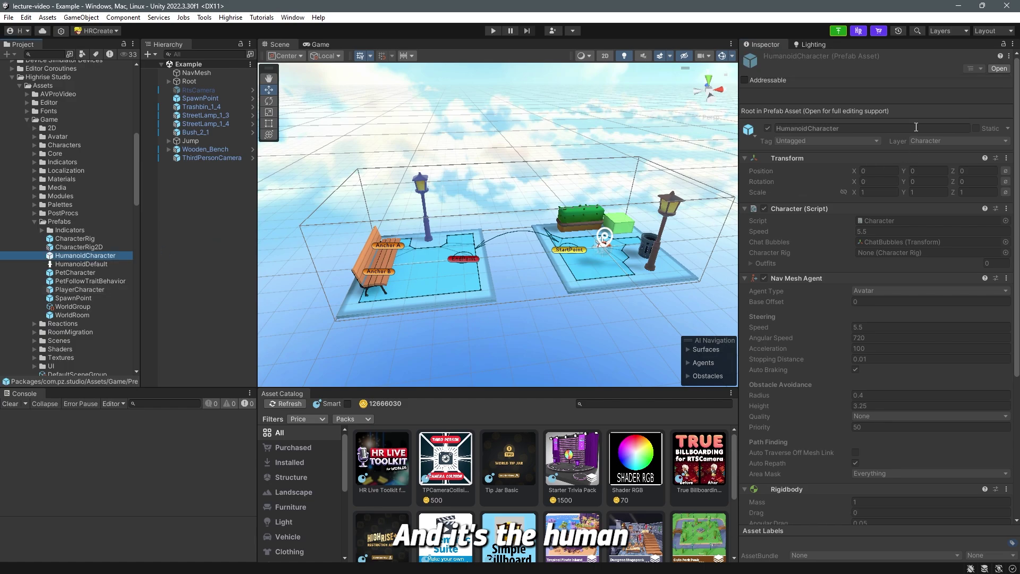
click(979, 118)
- Copy the Highrise Studio package's PlayerCharacter prefab into the PrefabOverride folder
click(90, 291)
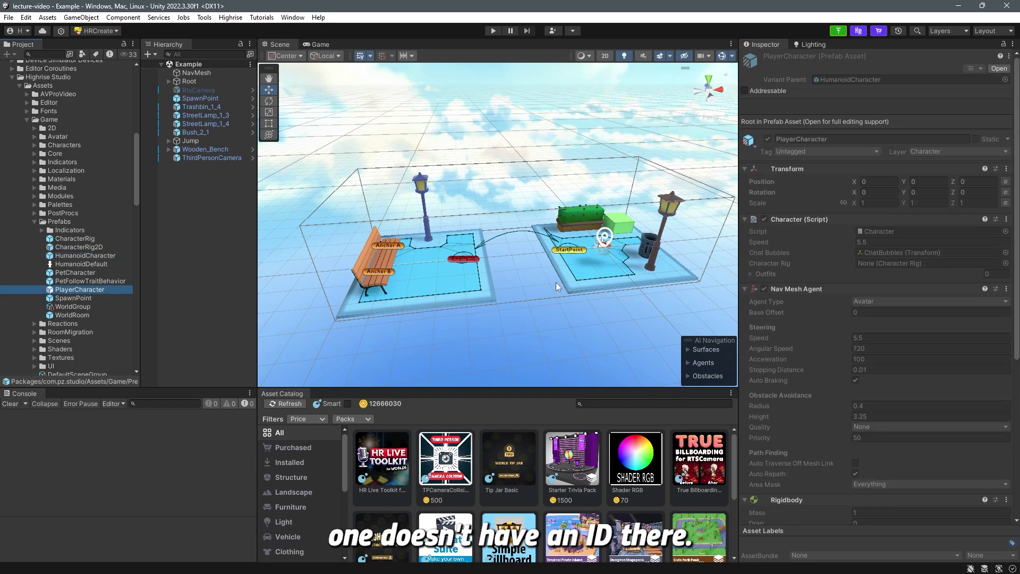
drag(1015, 295, 1013, 445)
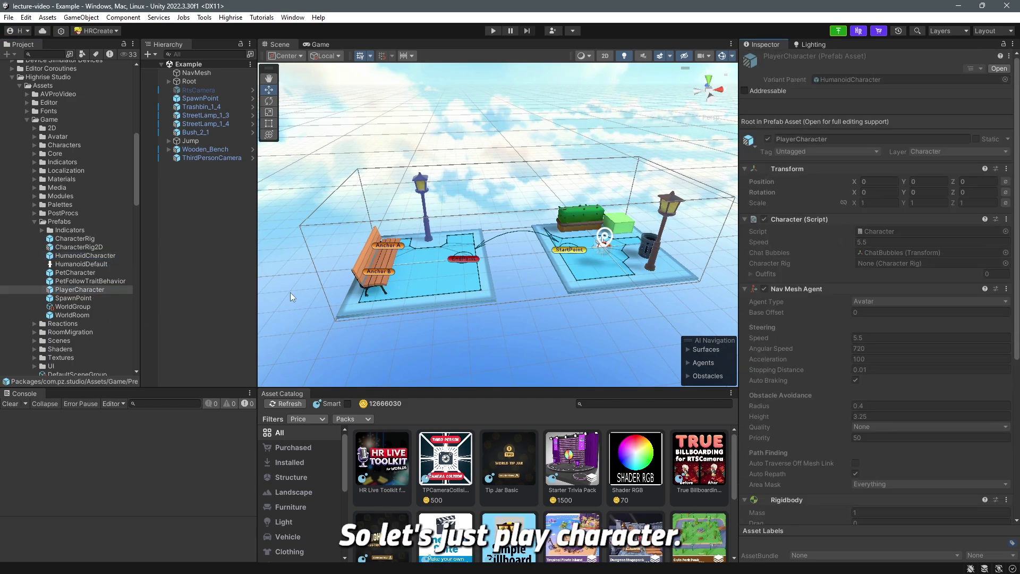
drag(86, 289, 65, 108)
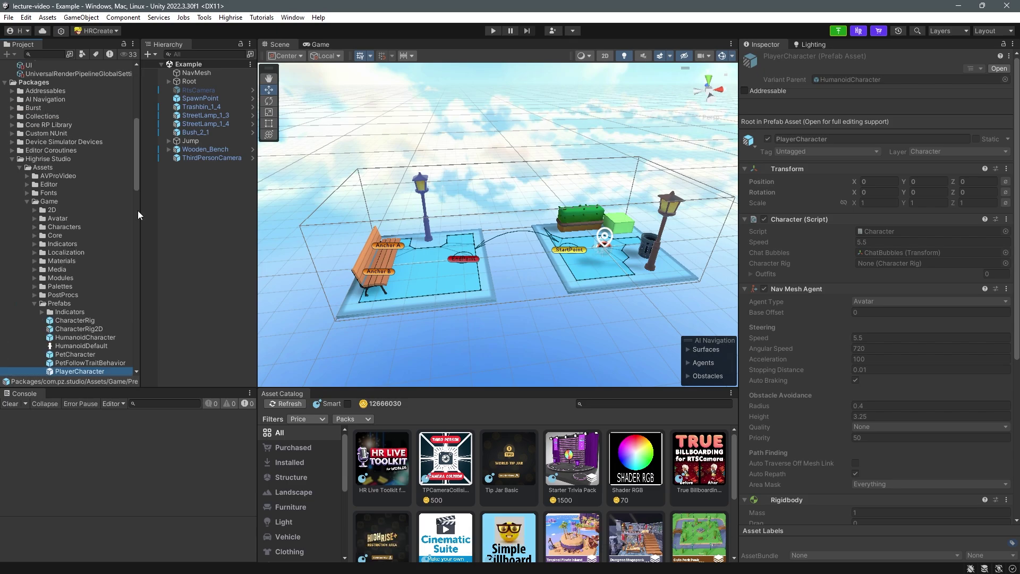
drag(137, 167, 129, 91)
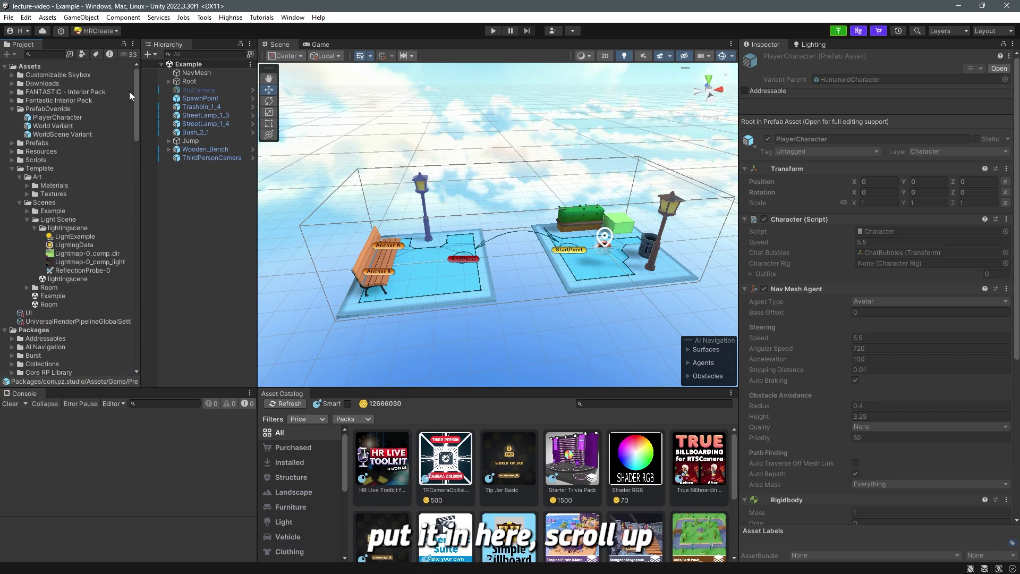
- Assign the PrefabOverride copy of PlayerCharacter as the Character Prefab of the WorldScene Variant's PlayerCharacterSpawner
click(65, 135)
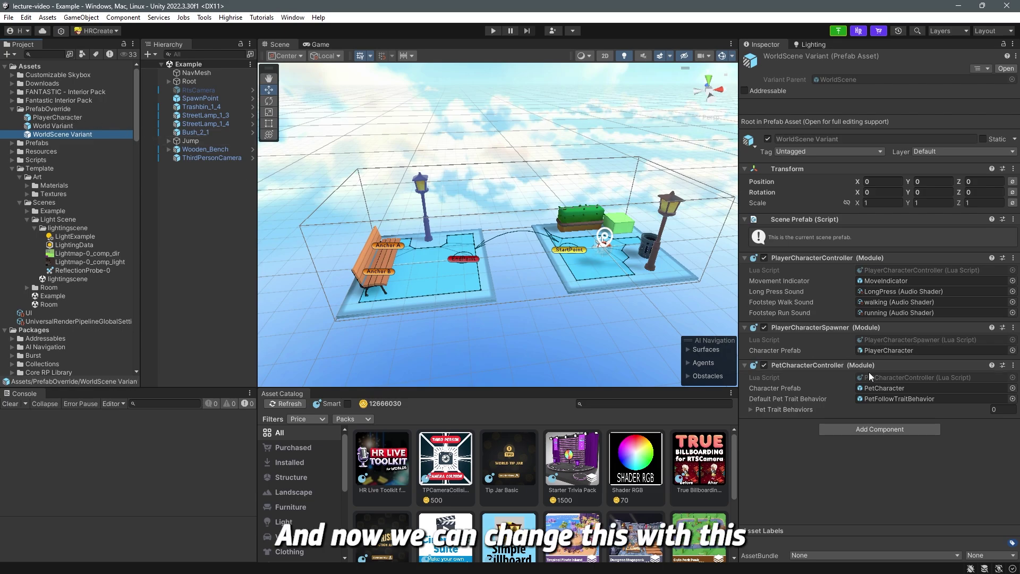
drag(53, 118, 818, 299)
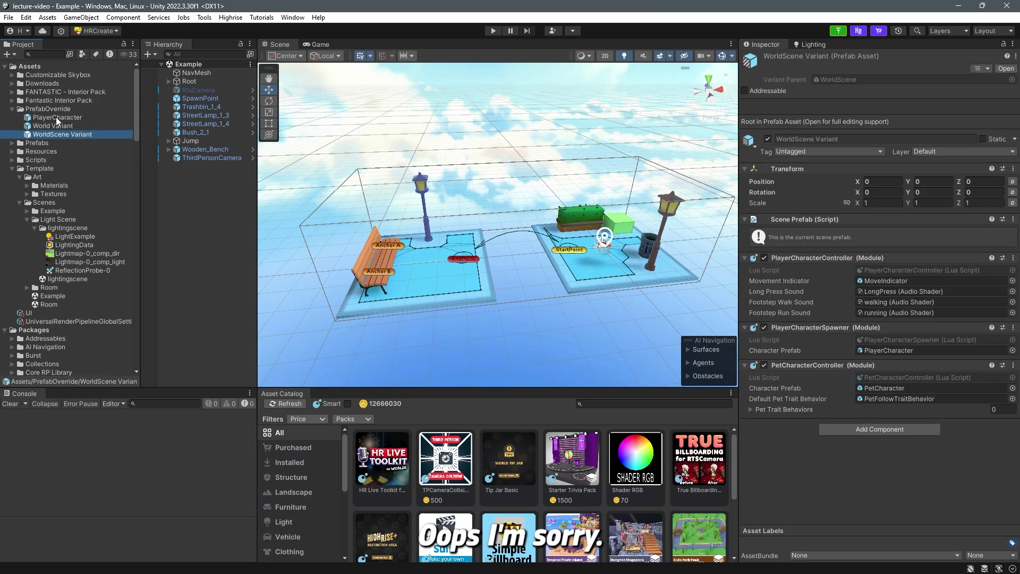
mouse_move(57, 118)
mouse_down()
mouse_move(622, 196)
mouse_move(67, 120)
mouse_up()
click(314, 46)
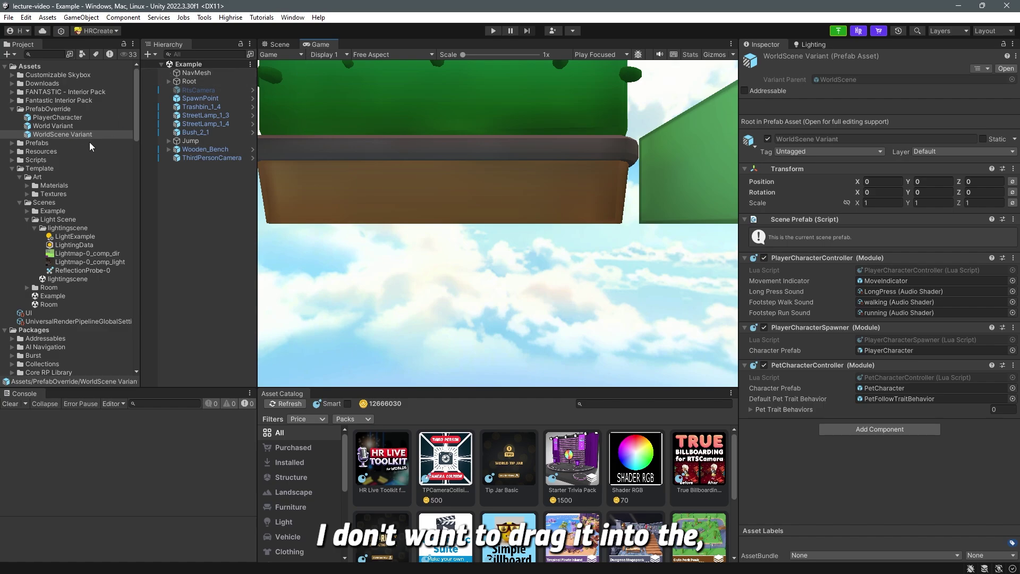
drag(58, 119, 887, 354)
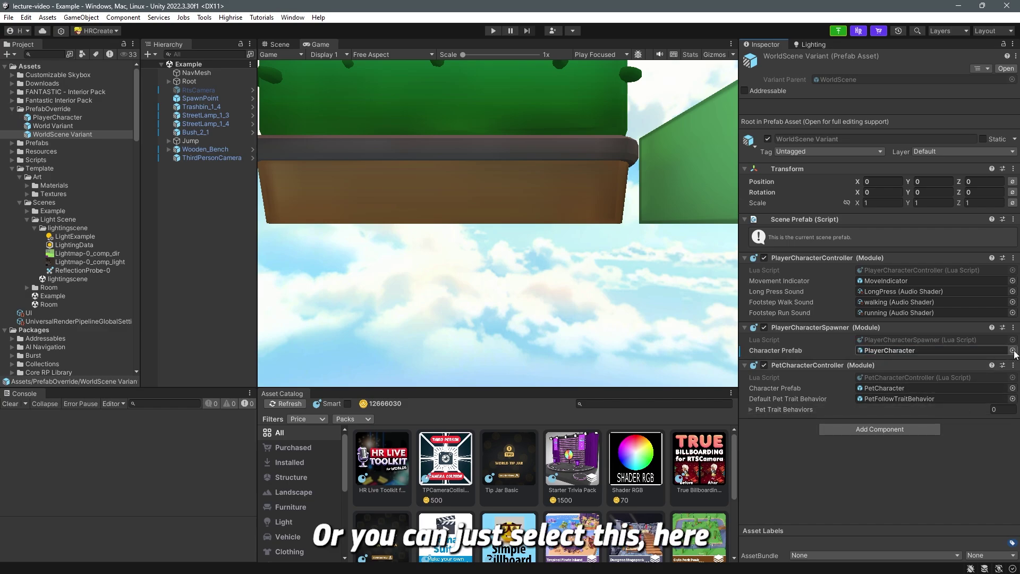
- Look up the spawner's assigned PlayerCharacter in the game object selection window and close the window
click(1013, 351)
drag(857, 273, 638, 181)
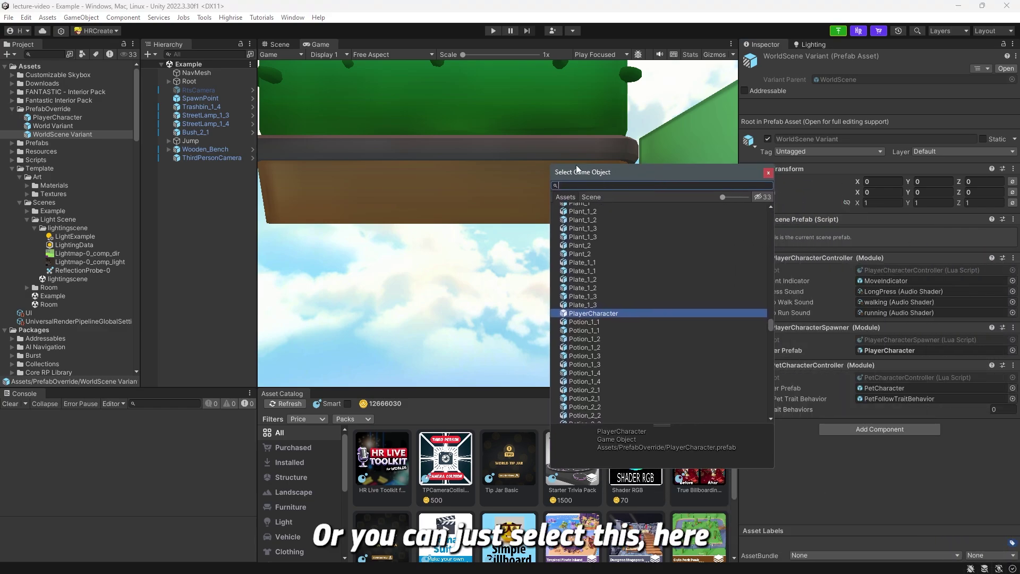
click(768, 174)
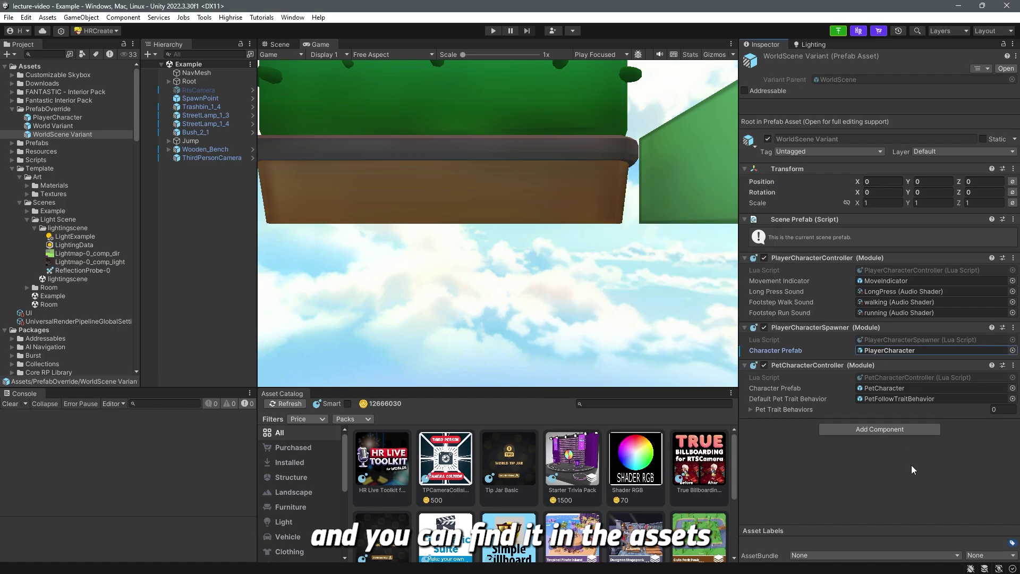
- Set the scale of the PlayerCharacter copy in PrefabOverride to 0.5 on X, Y and Z
click(282, 46)
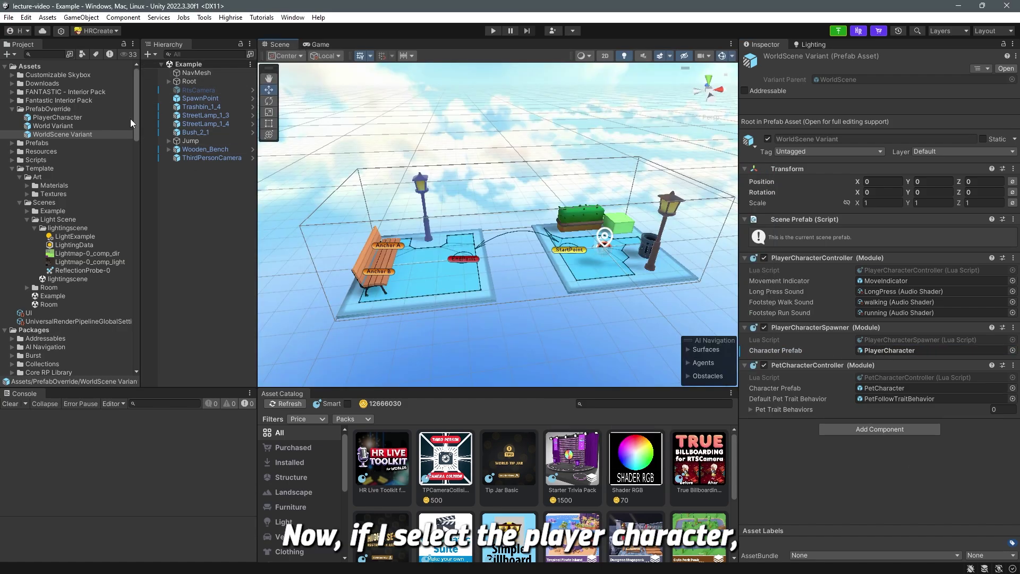
click(63, 117)
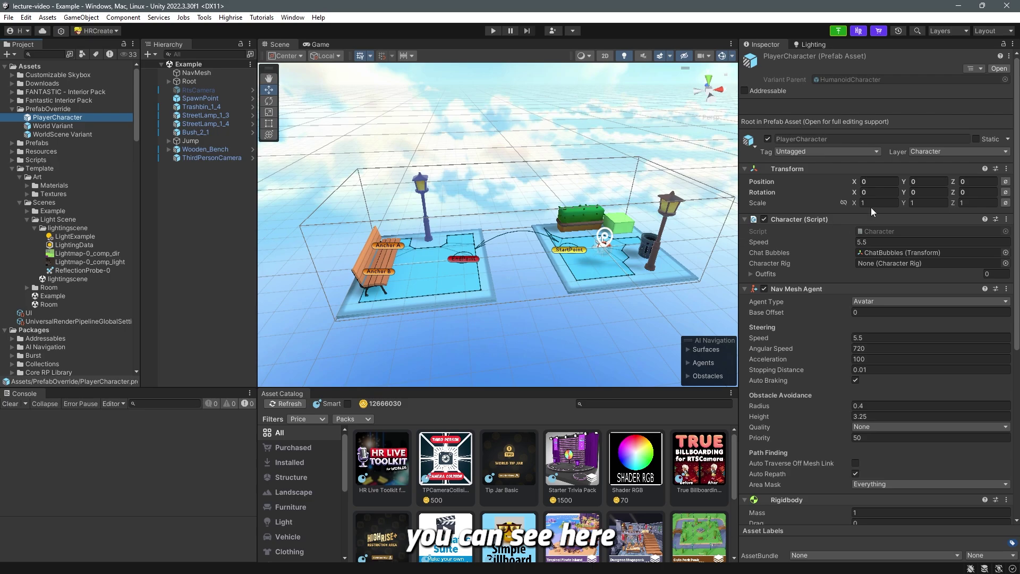
mouse_move(1018, 192)
mouse_down()
mouse_move(1017, 248)
mouse_move(1013, 187)
mouse_up()
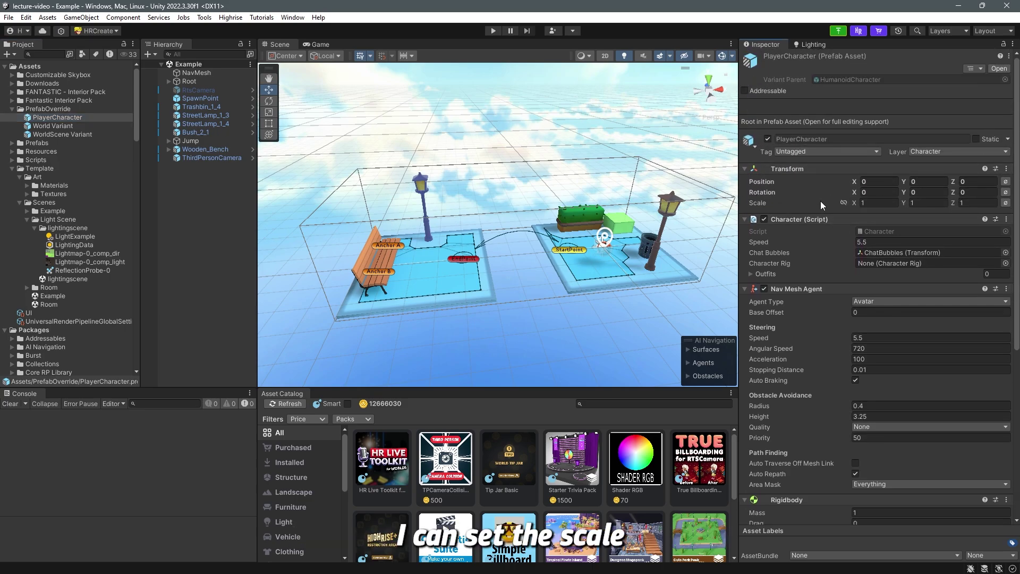
click(892, 205)
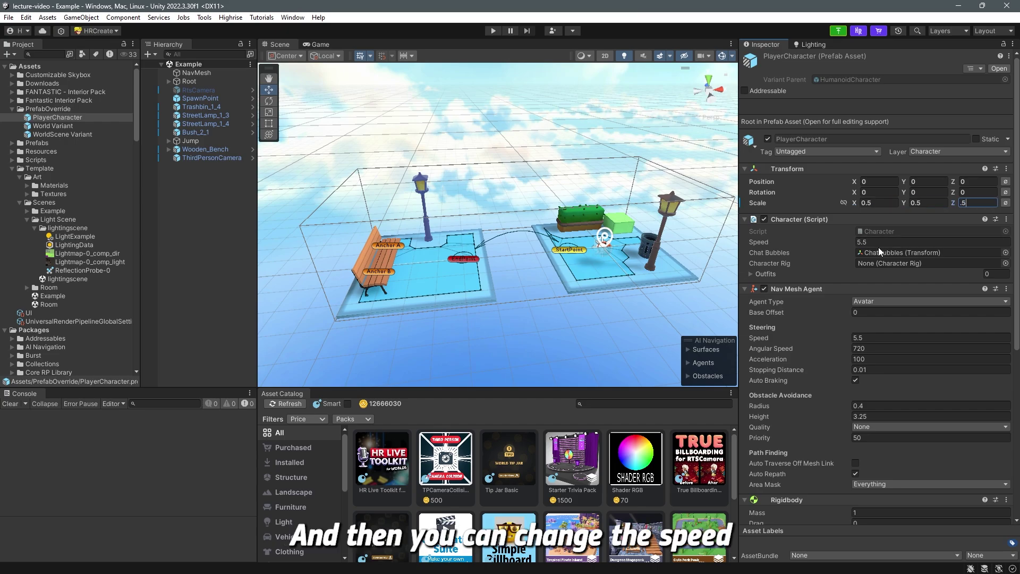
- Set the PlayerCharacter's Character script speed to 8 and review its remaining components
click(759, 274)
click(759, 274)
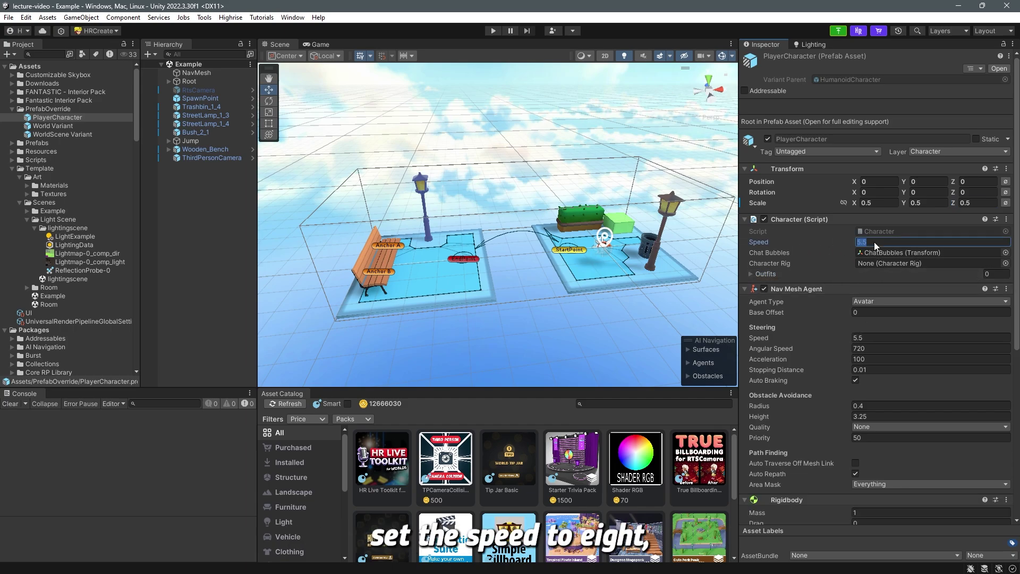
scroll(1010, 198, down, 10)
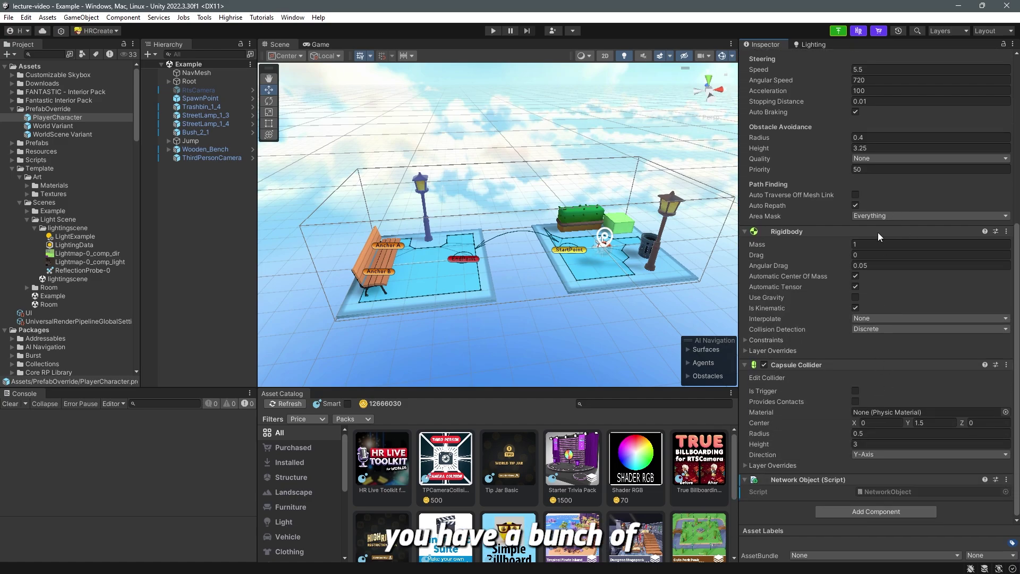
drag(1016, 351, 990, 126)
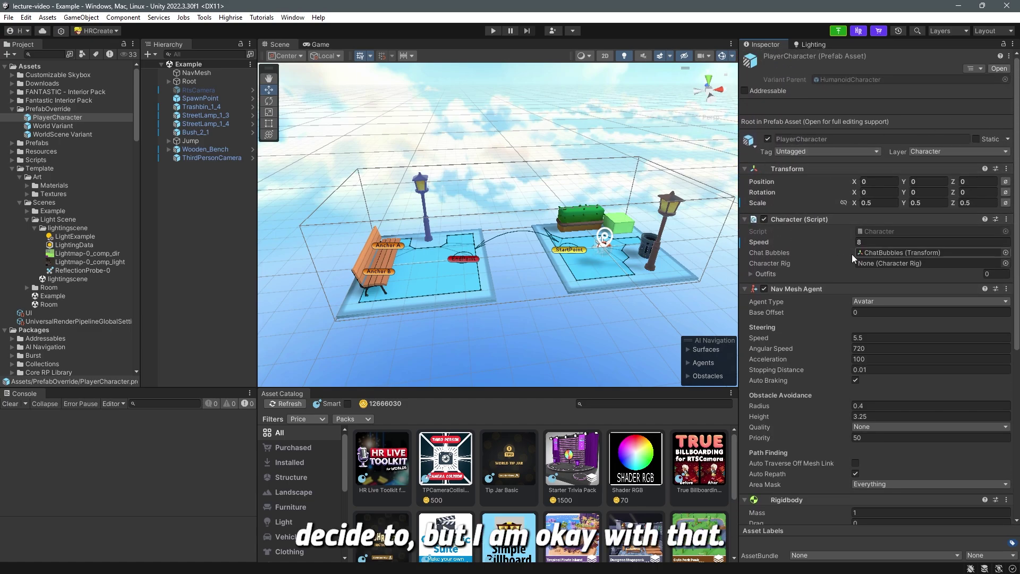
- Run the scene, walk the avatar around both platforms to check its size and speed, and stop the run
click(493, 31)
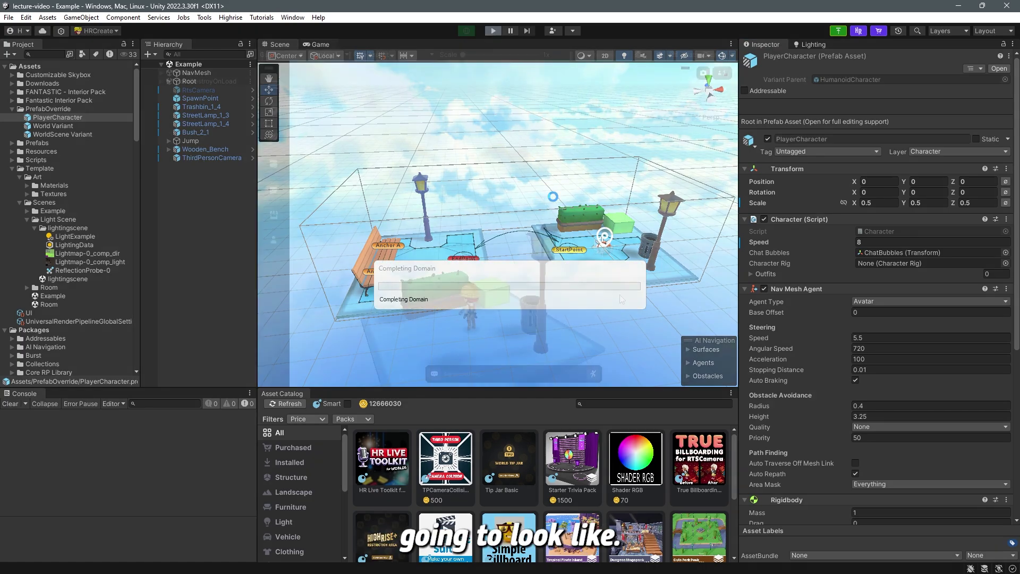
right_drag(492, 300, 462, 262)
click(457, 234)
right_drag(393, 295, 533, 311)
click(540, 344)
click(467, 358)
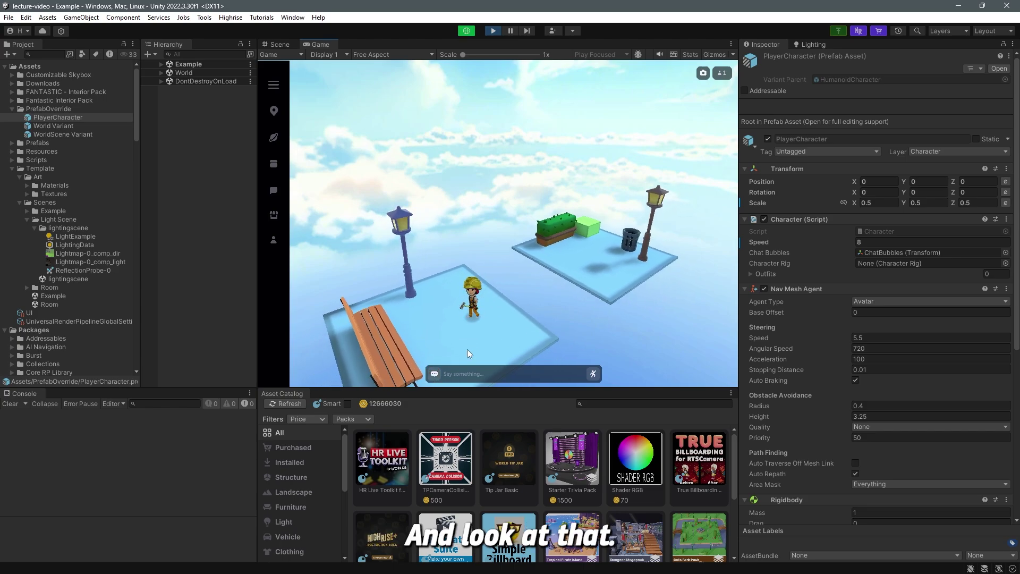
right_drag(467, 358, 433, 338)
click(433, 339)
right_drag(524, 341, 387, 326)
click(387, 348)
right_drag(452, 314, 406, 309)
click(451, 308)
click(479, 275)
click(531, 290)
right_drag(537, 303, 645, 312)
click(632, 265)
right_drag(631, 271, 609, 304)
click(425, 345)
right_drag(425, 343, 462, 336)
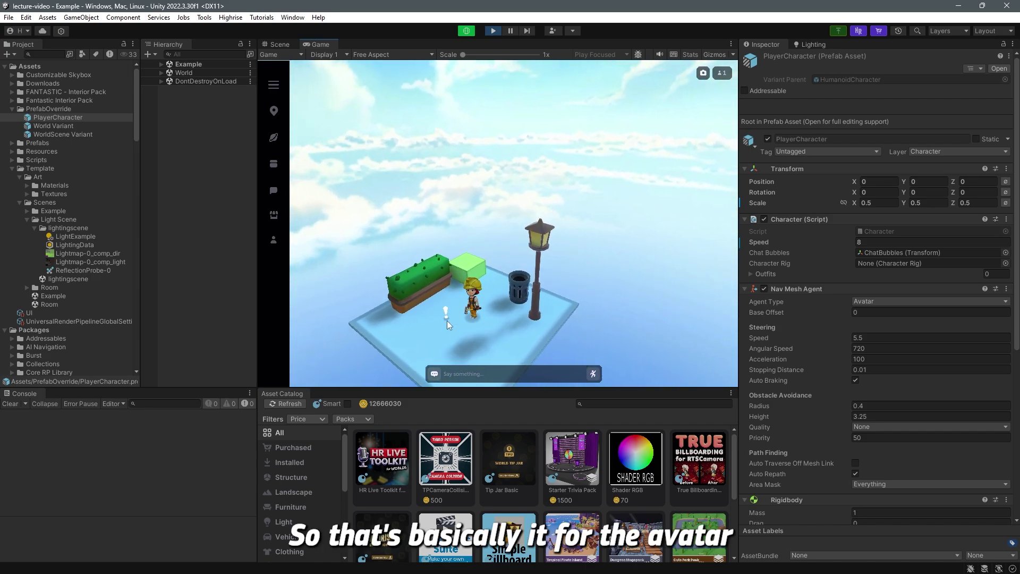
click(494, 31)
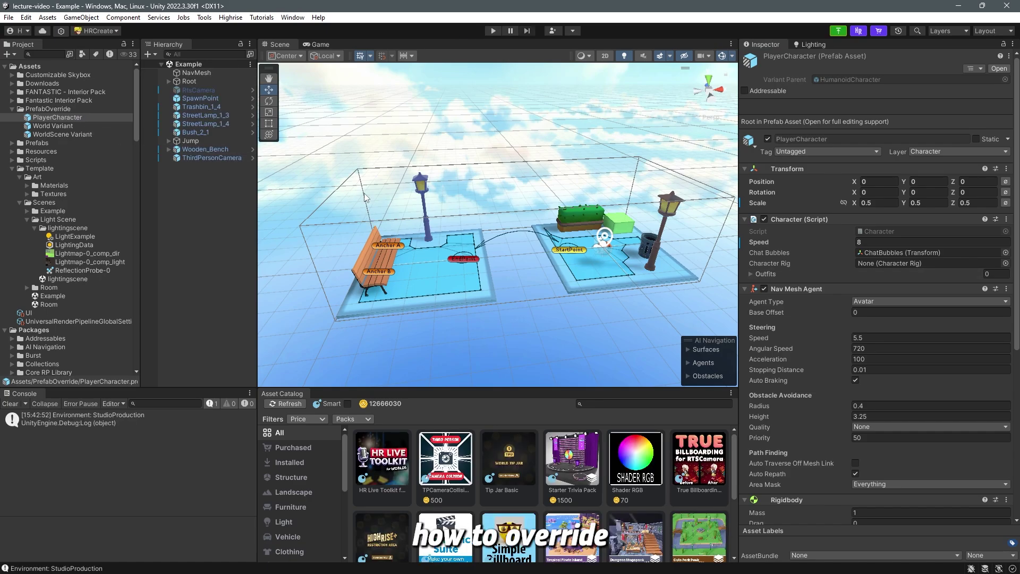
- Review the settings of the WorldScene Variant, World Variant and PlayerCharacter prefabs in the PrefabOverride folder
click(77, 134)
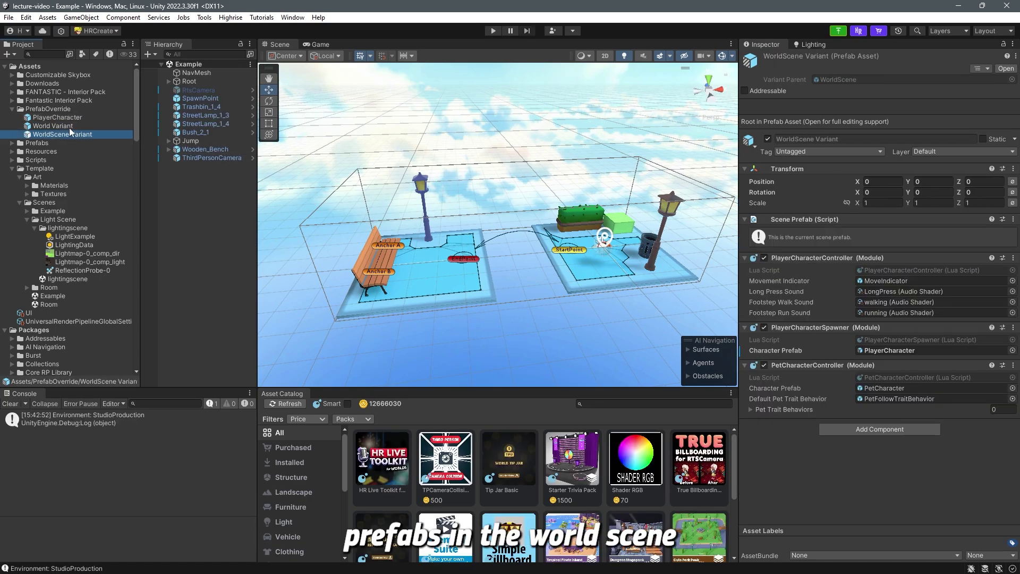
click(72, 127)
click(70, 118)
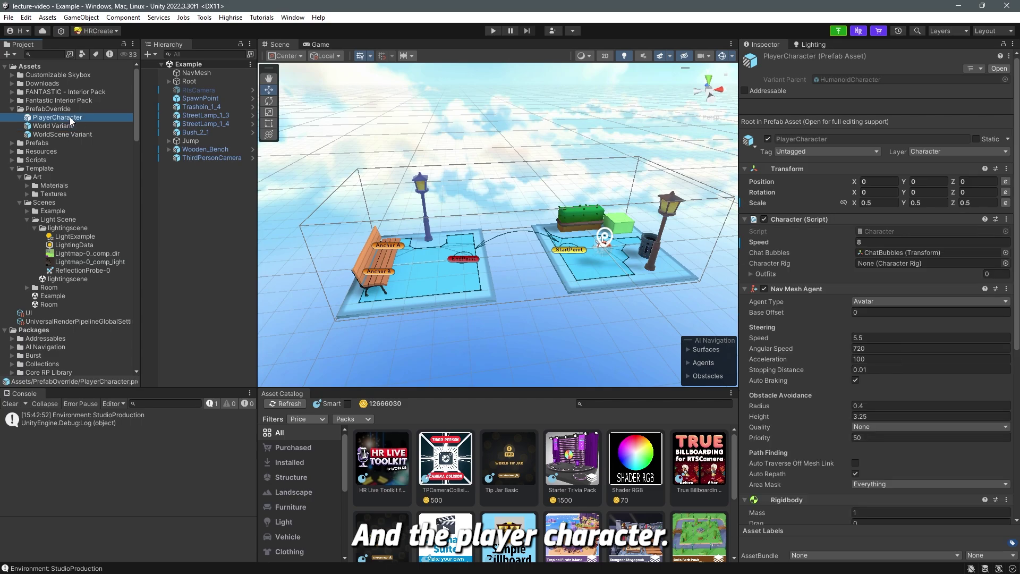
- Find the PetCharacter prefab used by the WorldScene Variant's PetCharacterController and copy it into the PrefabOverride folder
click(75, 134)
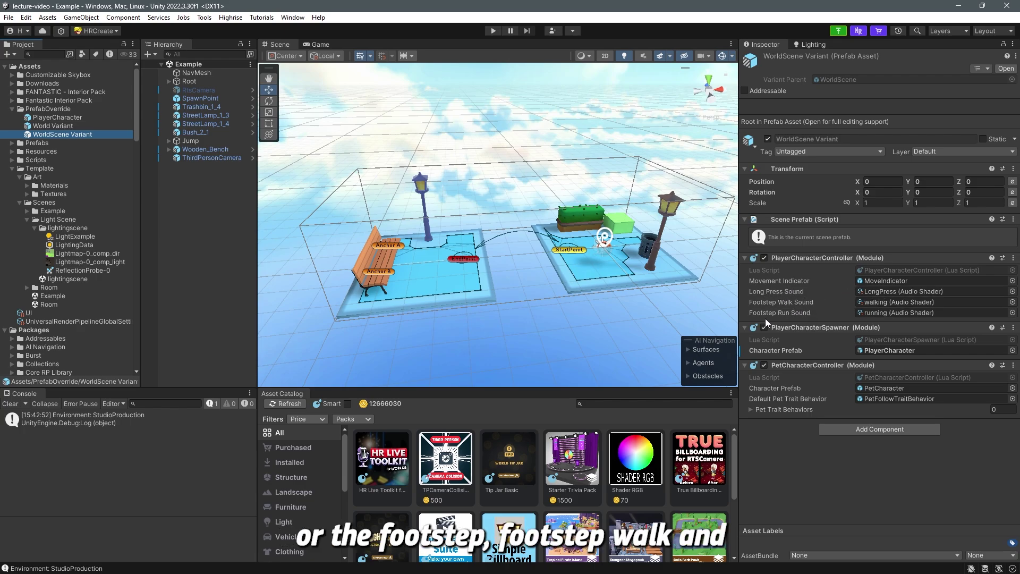
click(758, 410)
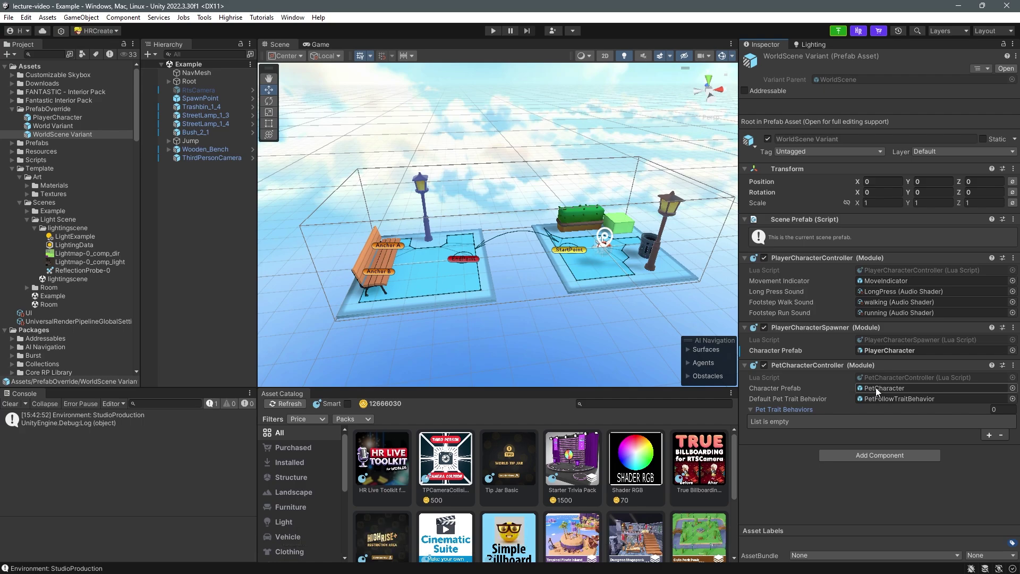
click(882, 389)
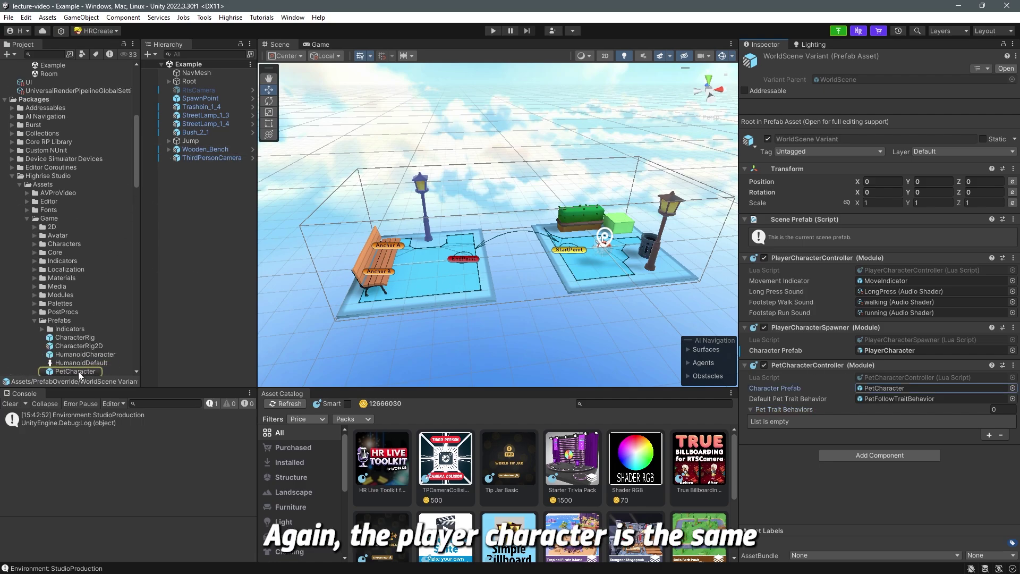
drag(81, 371, 83, 121)
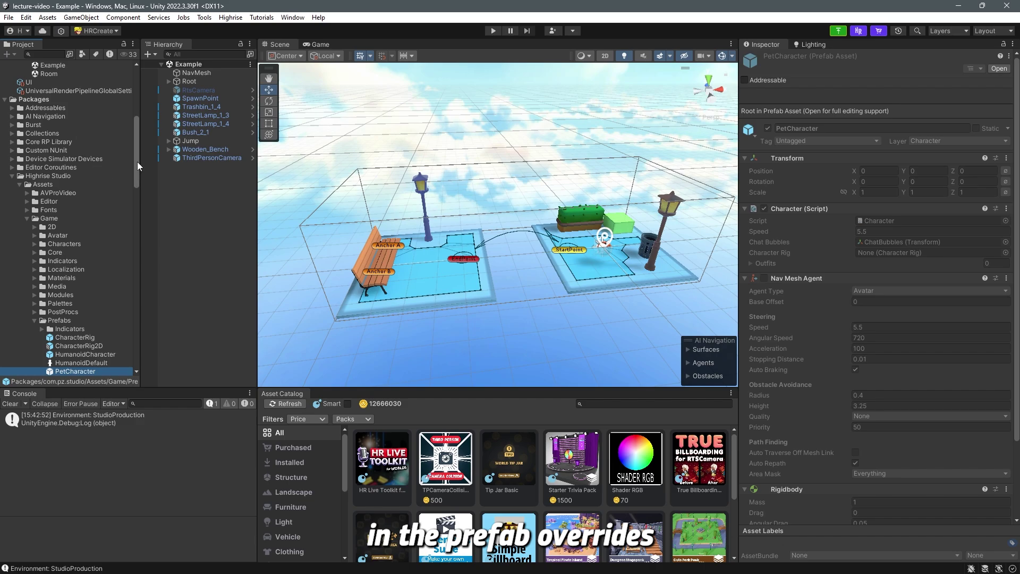
drag(137, 161, 132, 60)
- Assign the PrefabOverride copy of PetCharacter as the WorldScene Variant's PetCharacterController Character Prefab and select that copy
click(72, 134)
click(71, 143)
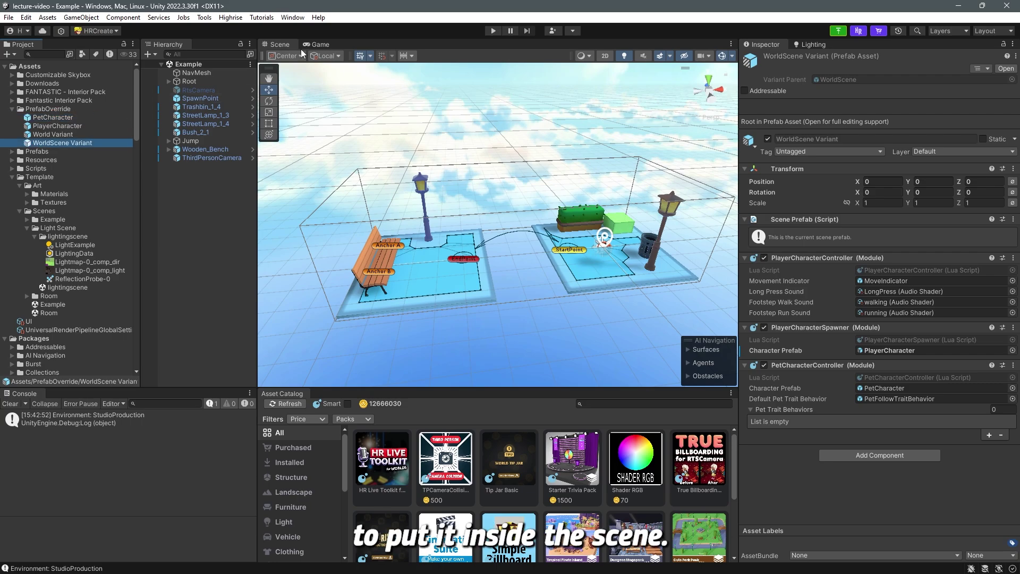
click(307, 45)
drag(55, 118, 881, 391)
click(72, 120)
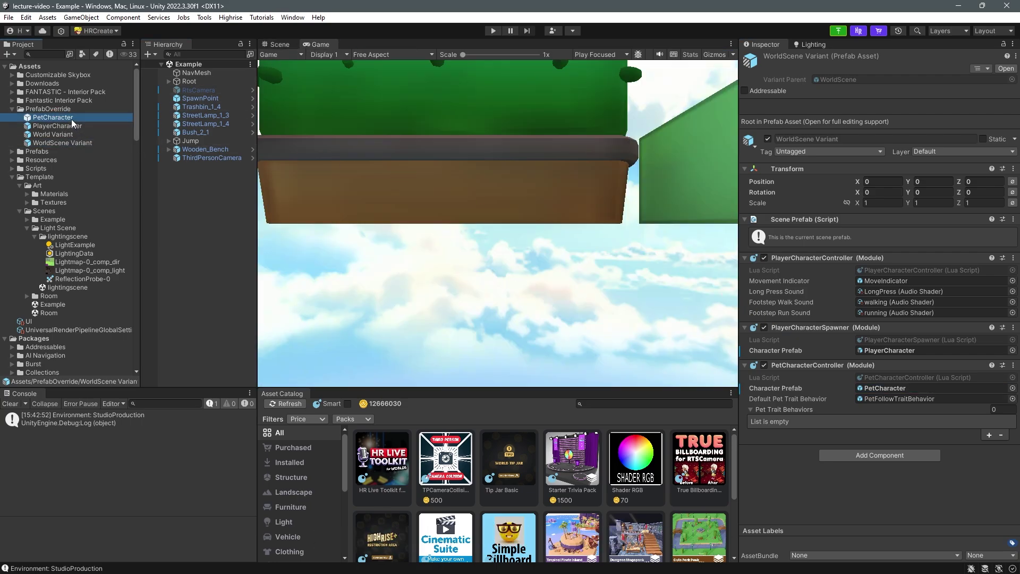
- Set the PetCharacter prefab's Transform scale to 5 on the X, Y and Z axes
click(883, 193)
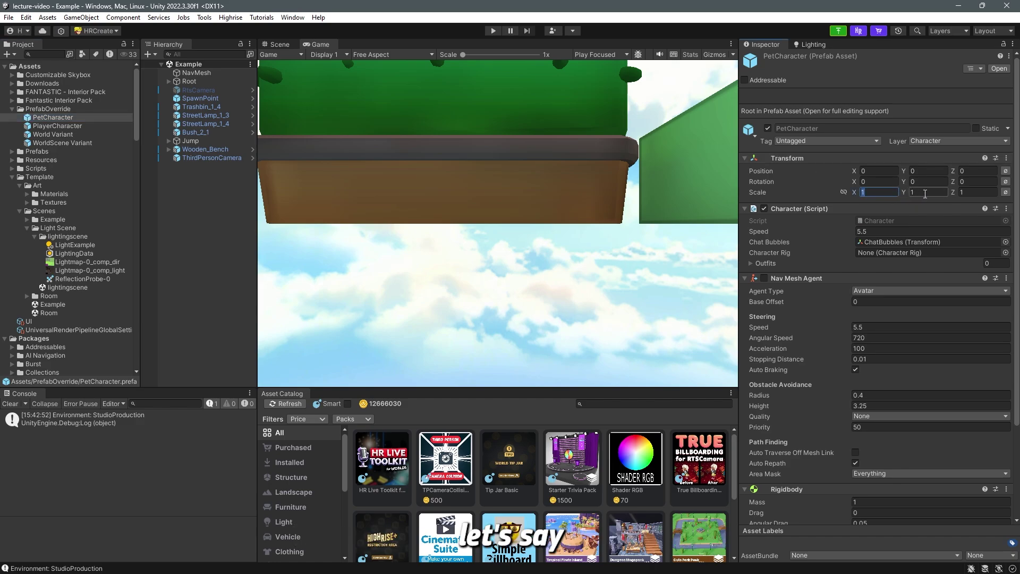
text(5)
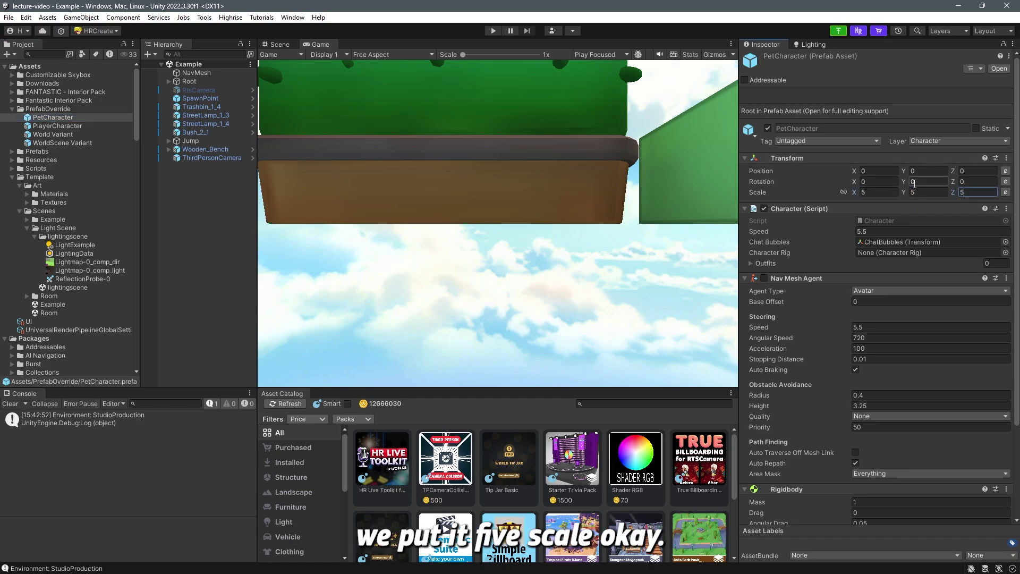
- Run the scene and inspect the pet's size beside the avatar from several angles and distances
click(493, 31)
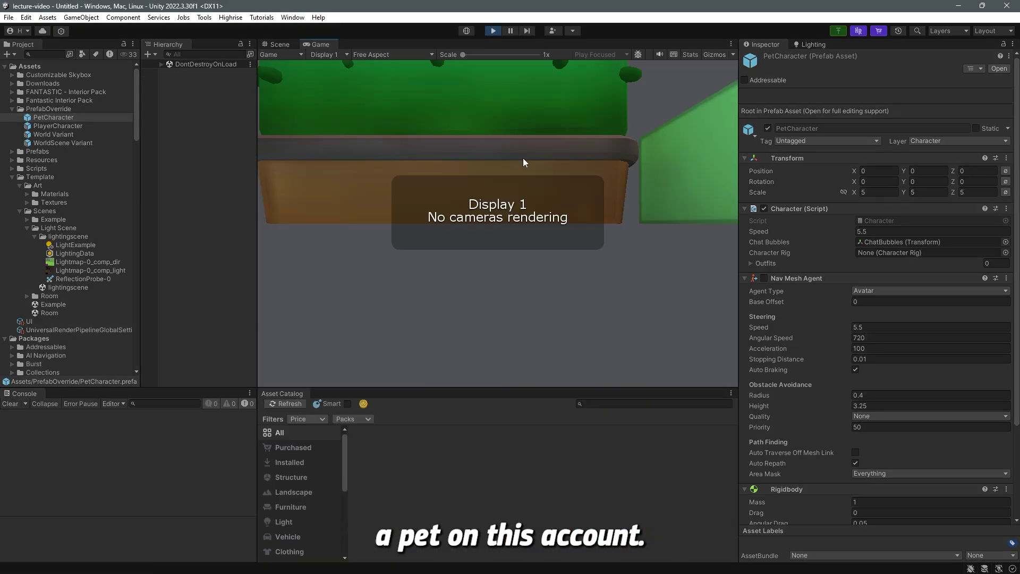
click(494, 31)
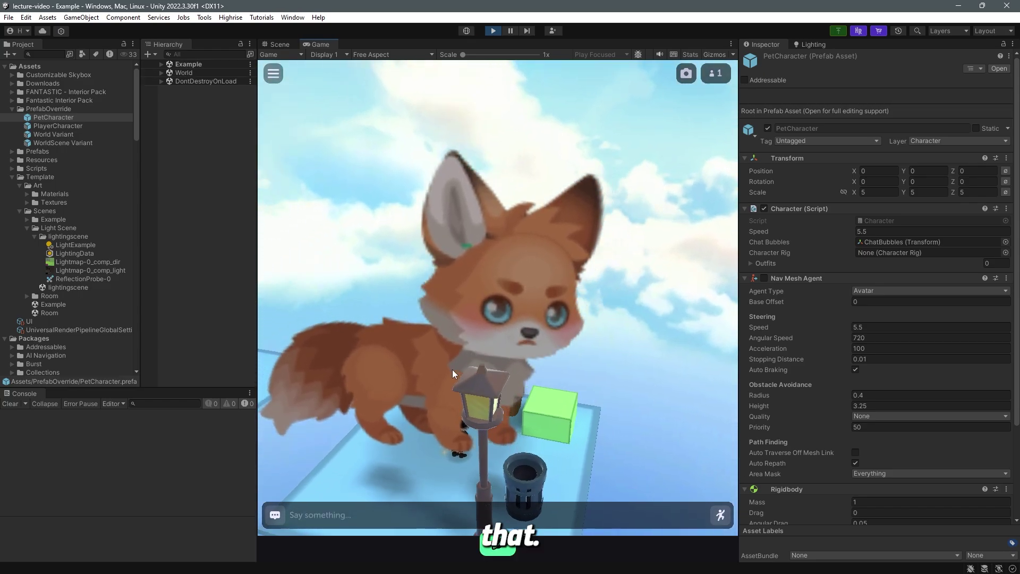
drag(452, 374, 526, 380)
drag(398, 396, 346, 400)
click(303, 367)
drag(305, 367, 608, 362)
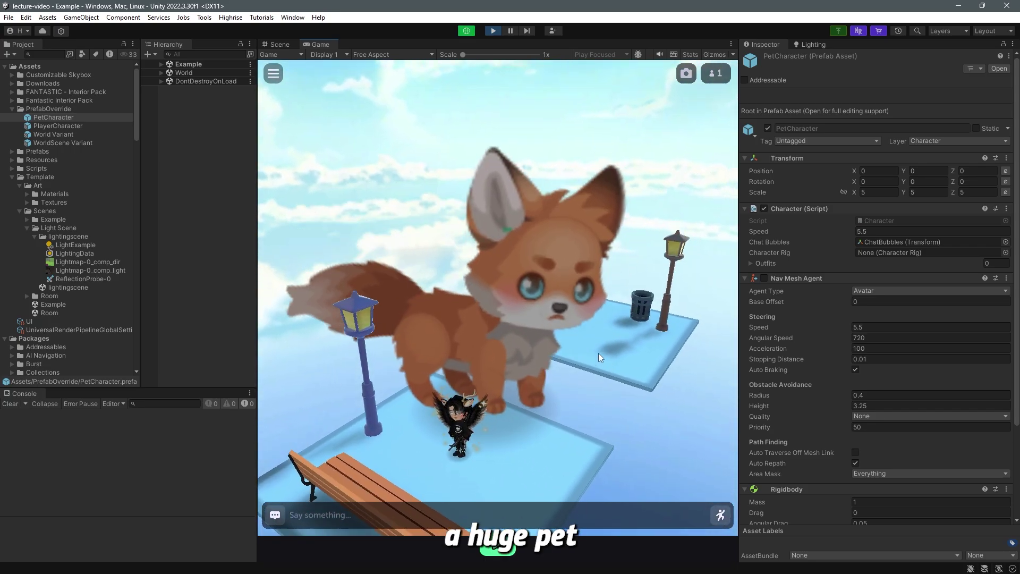
scroll(481, 456, down, 3)
scroll(481, 452, up, 5)
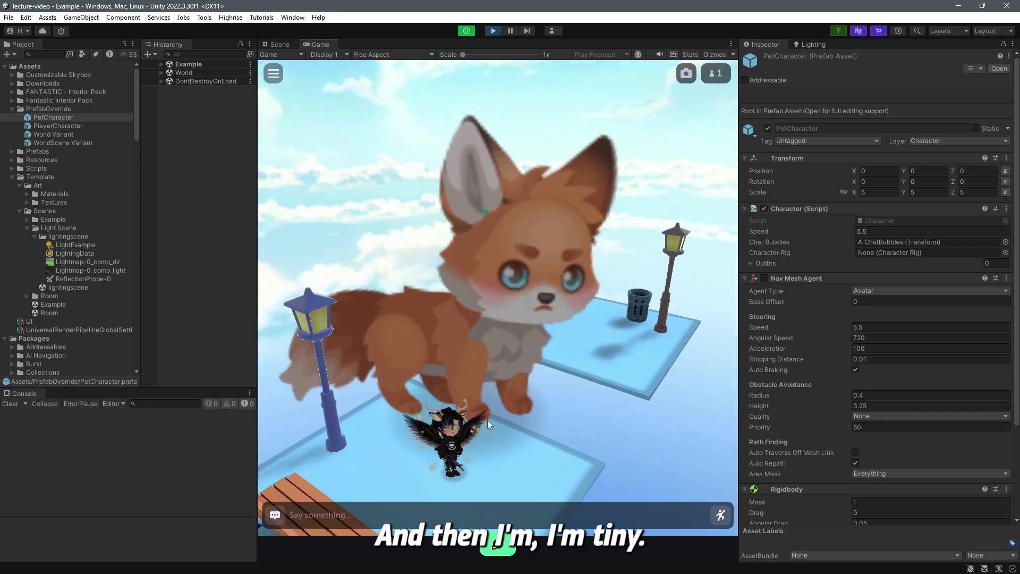
- Walk the avatar across to the other platform with both platforms in view to check the pet's following, and stop the run
scroll(503, 367, down, 5)
scroll(510, 380, down, 3)
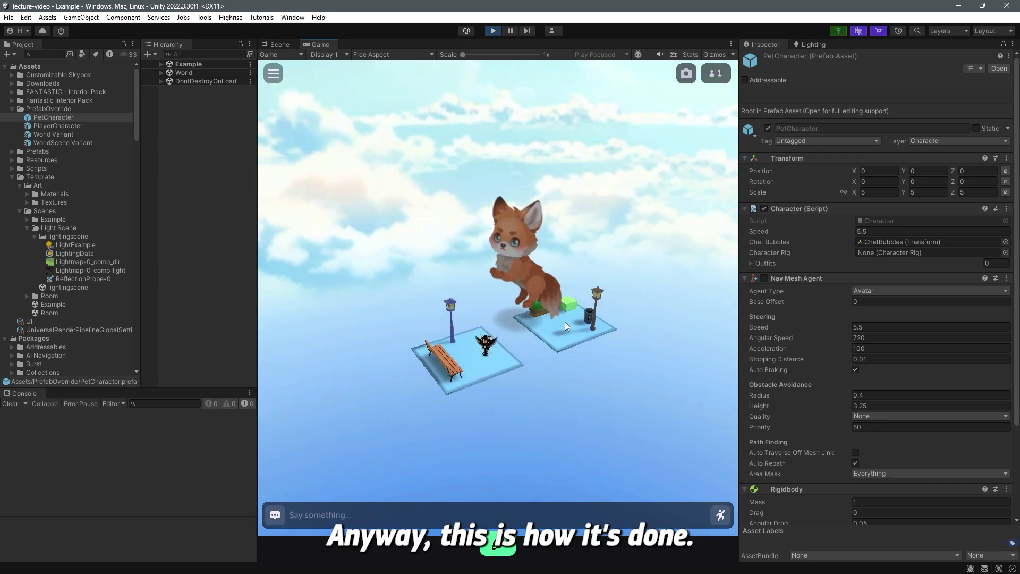
click(553, 324)
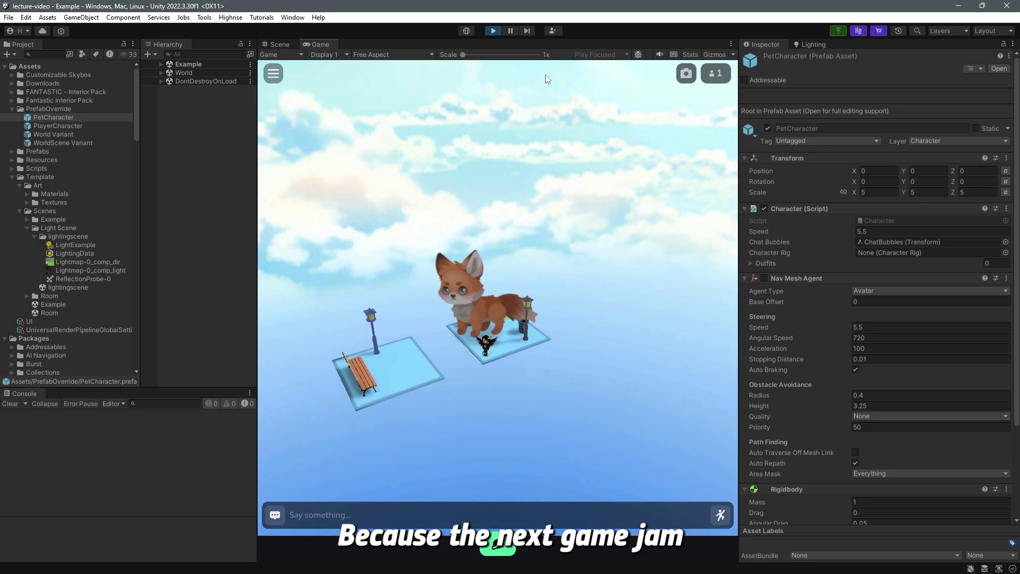
click(493, 31)
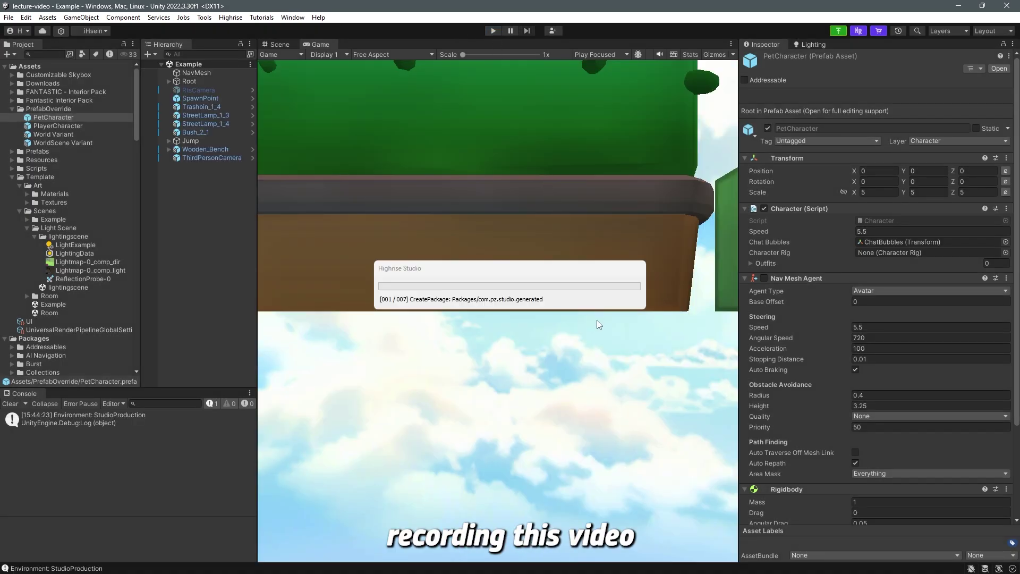